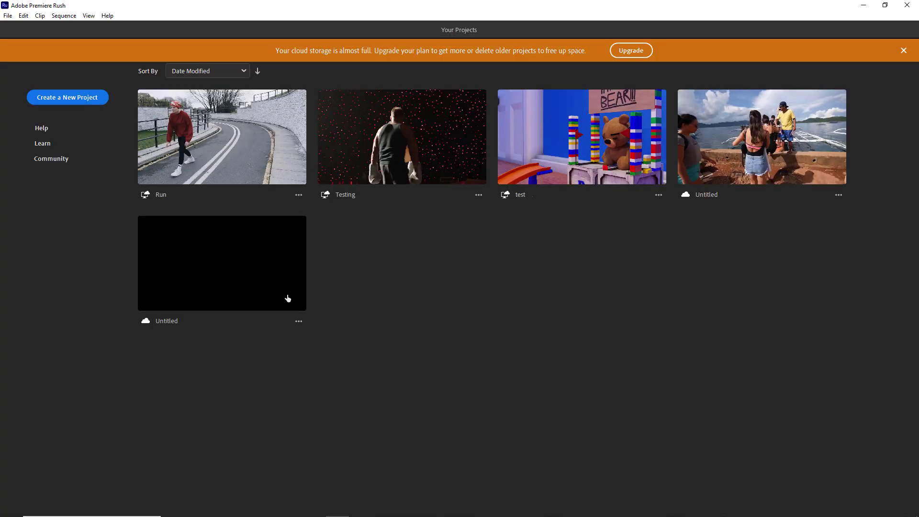
- Create a new project from the five Squirrel folder clips on Big Storage, starting with squirrel_on_a_wood
click(76, 96)
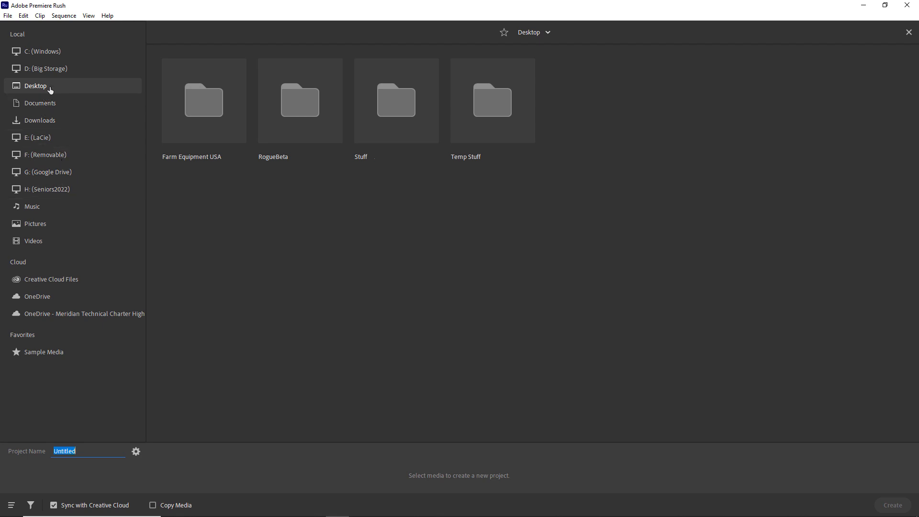
click(57, 71)
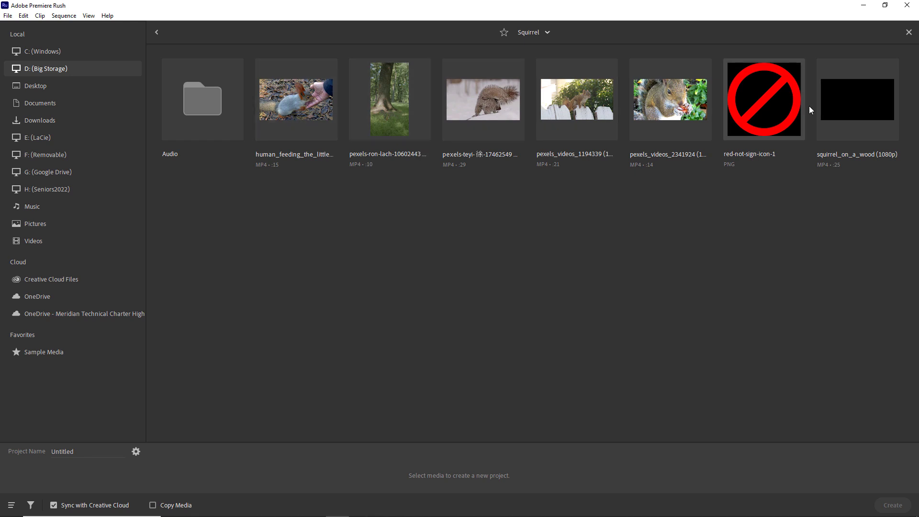
click(857, 100)
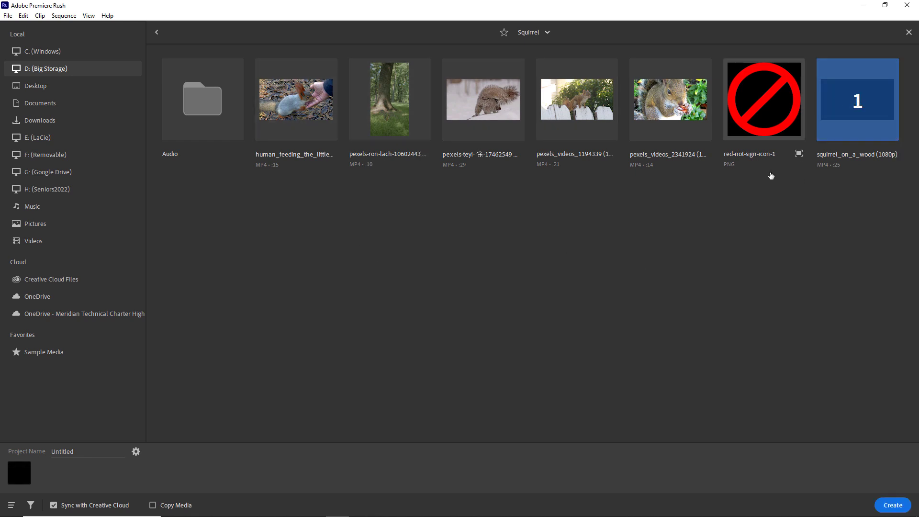
click(670, 119)
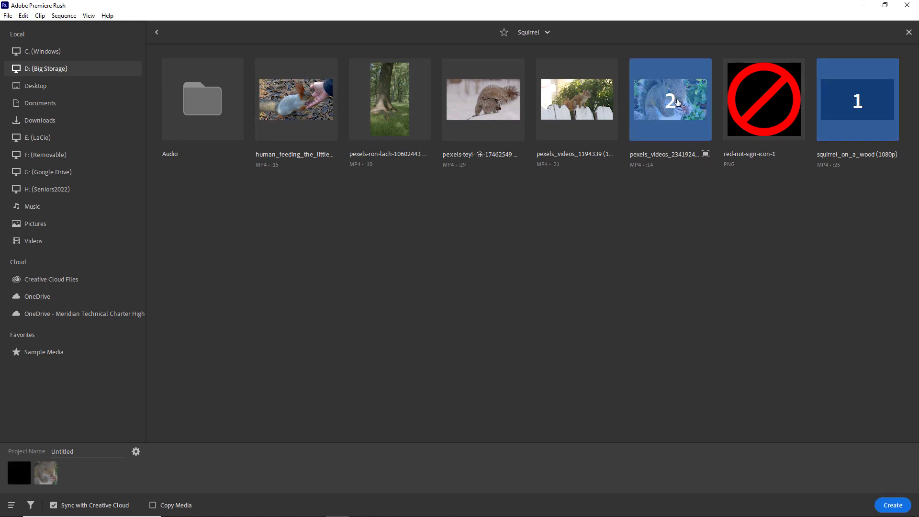
click(580, 100)
click(301, 106)
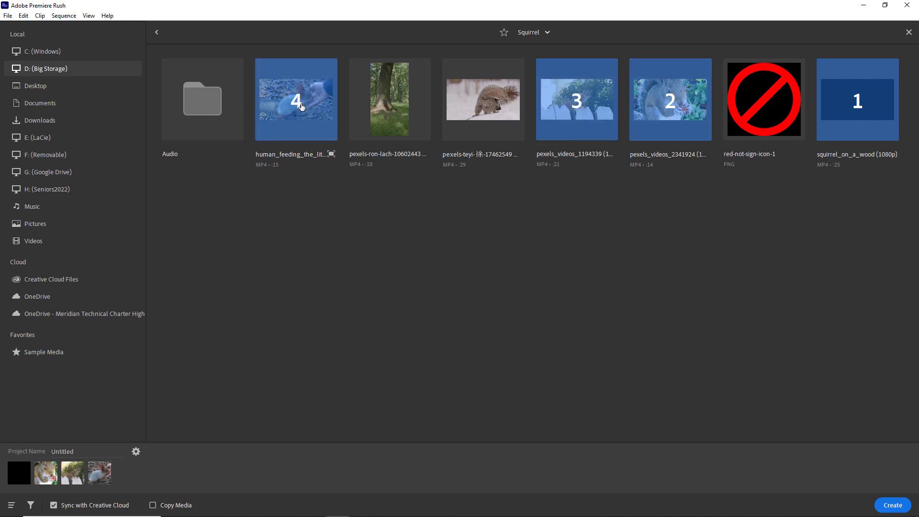
click(484, 102)
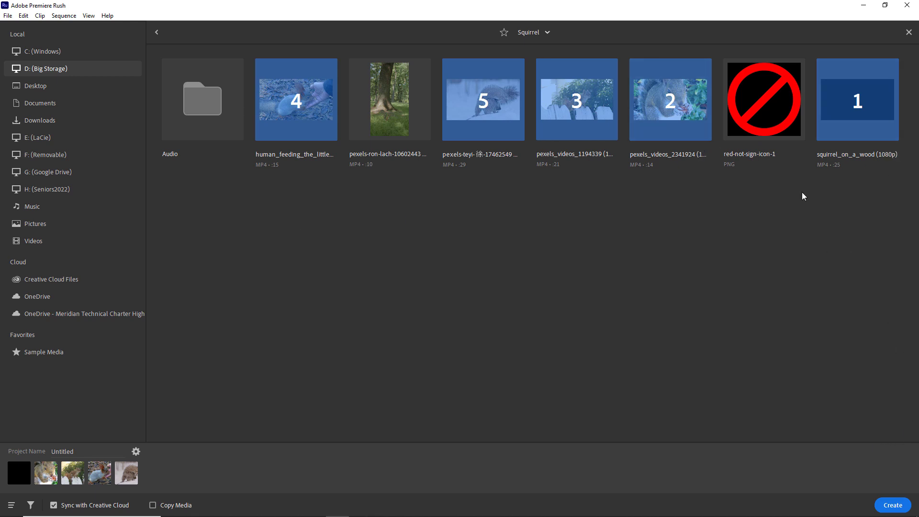
click(892, 505)
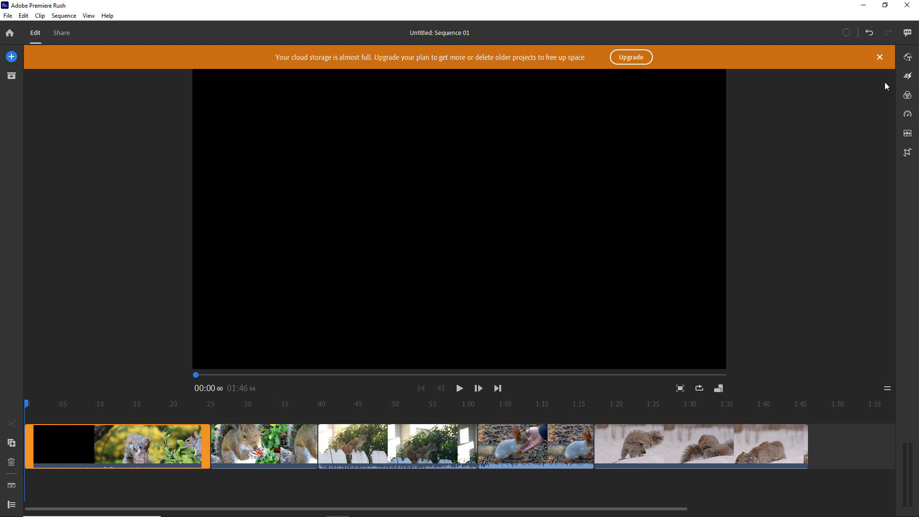
- Dismiss the cloud storage warning and trim the ends of the first two squirrel clips
click(880, 57)
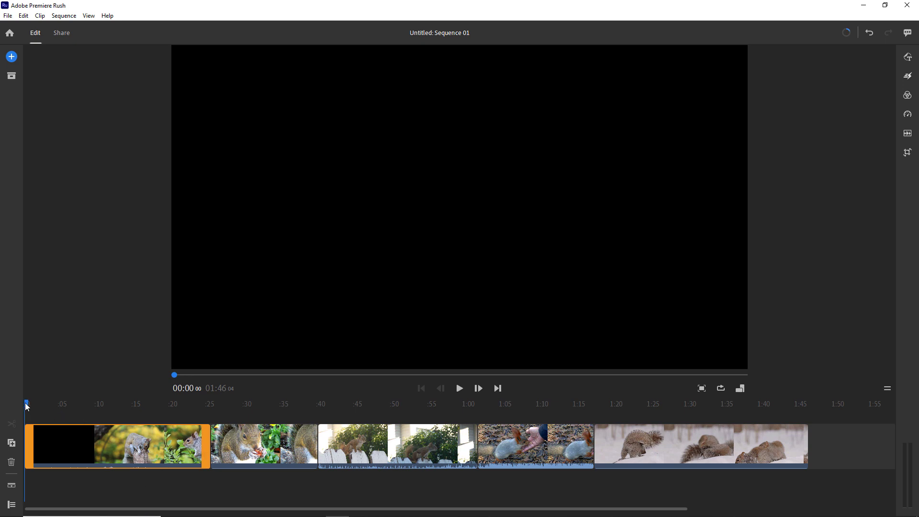
drag(26, 407, 71, 405)
drag(204, 446, 71, 448)
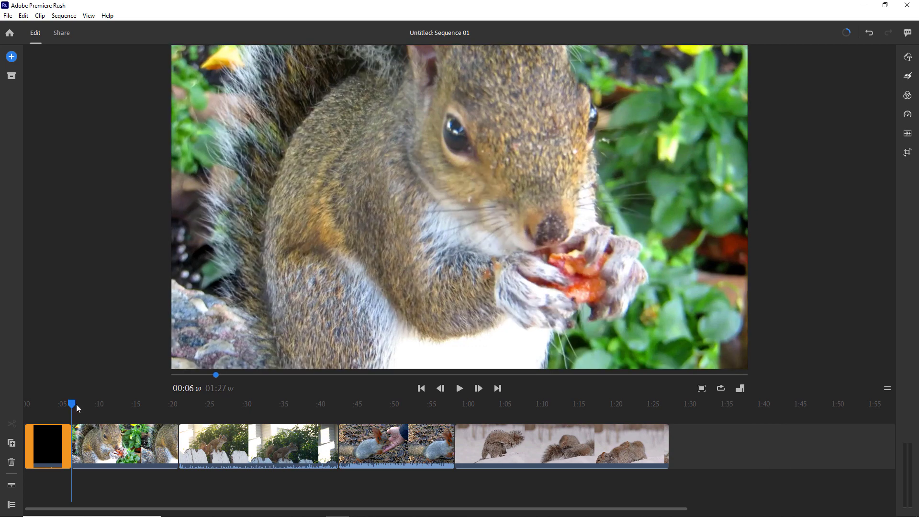
drag(76, 407, 115, 406)
click(132, 433)
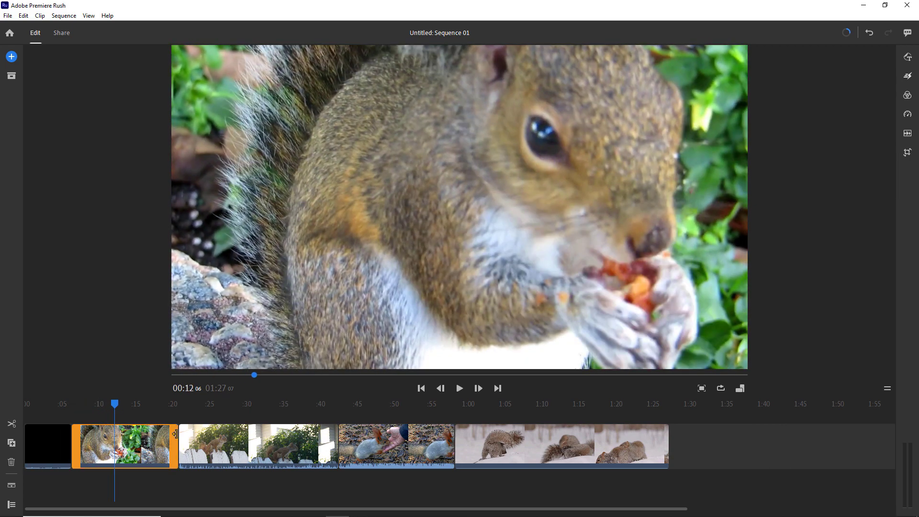
drag(176, 434, 114, 435)
- Trim the fence clip to end at 18 seconds and shorten the hand-feeding squirrel clip
drag(114, 404, 163, 408)
click(199, 436)
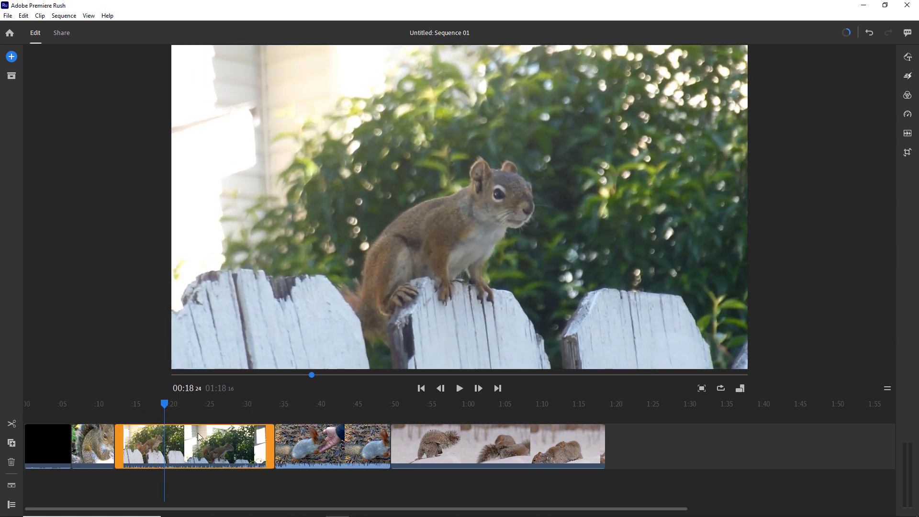
drag(271, 435, 205, 420)
click(225, 438)
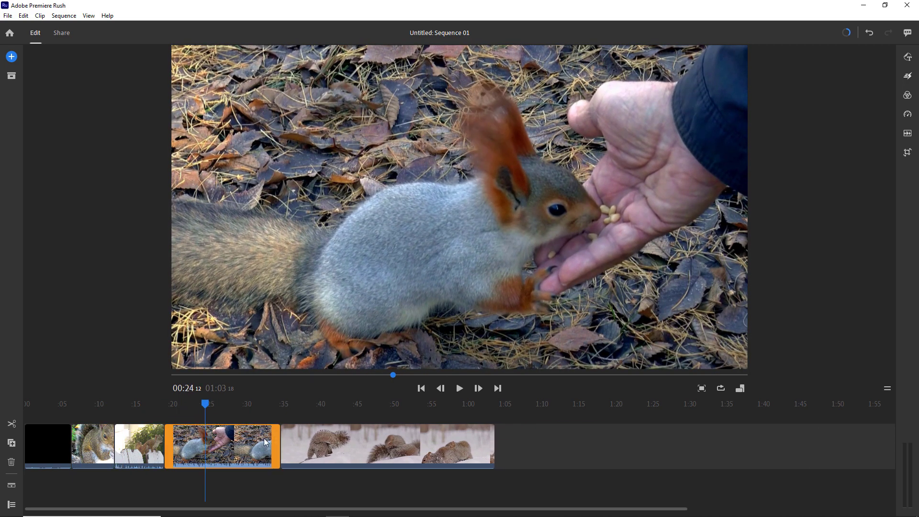
drag(276, 437, 26, 411)
click(28, 442)
click(12, 505)
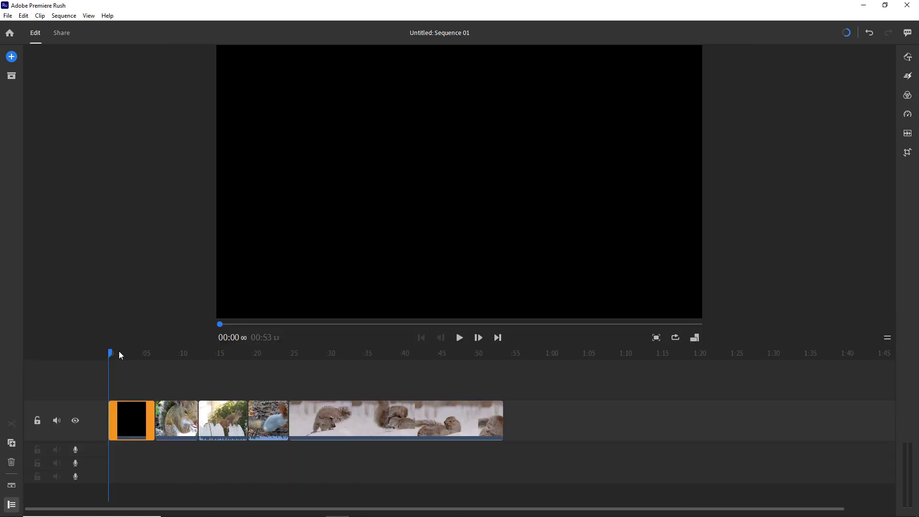
- Mute the video track's original audio and keep the Yeti Stereo Microphone as audio input in Preferences
mouse_move(115, 358)
mouse_down()
mouse_move(126, 358)
mouse_move(116, 356)
mouse_up()
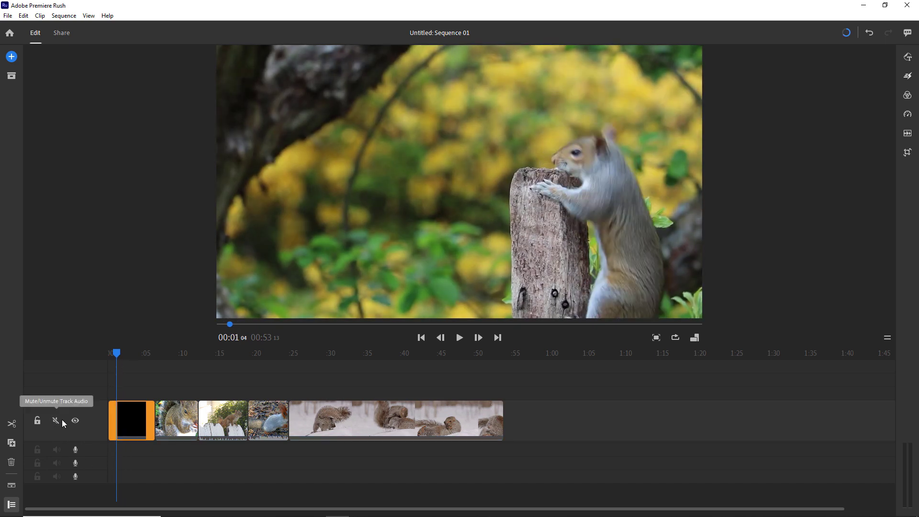
click(57, 421)
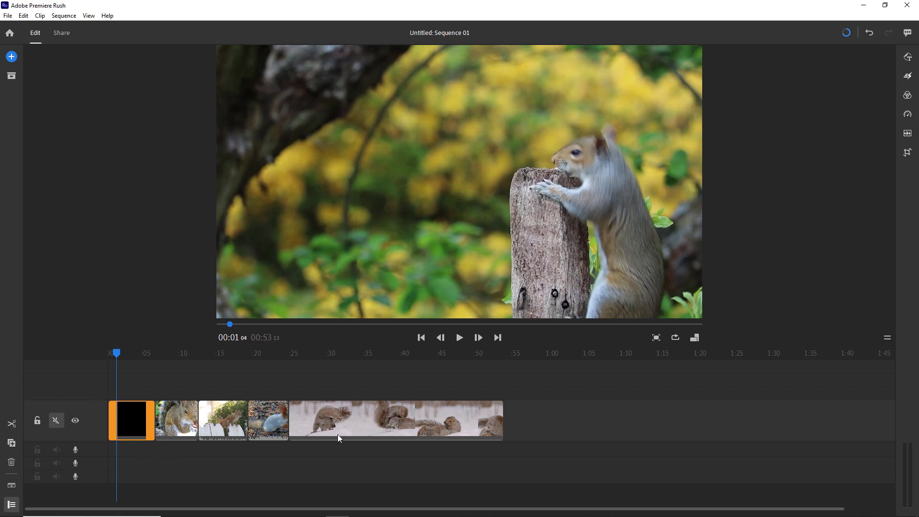
click(27, 18)
click(65, 111)
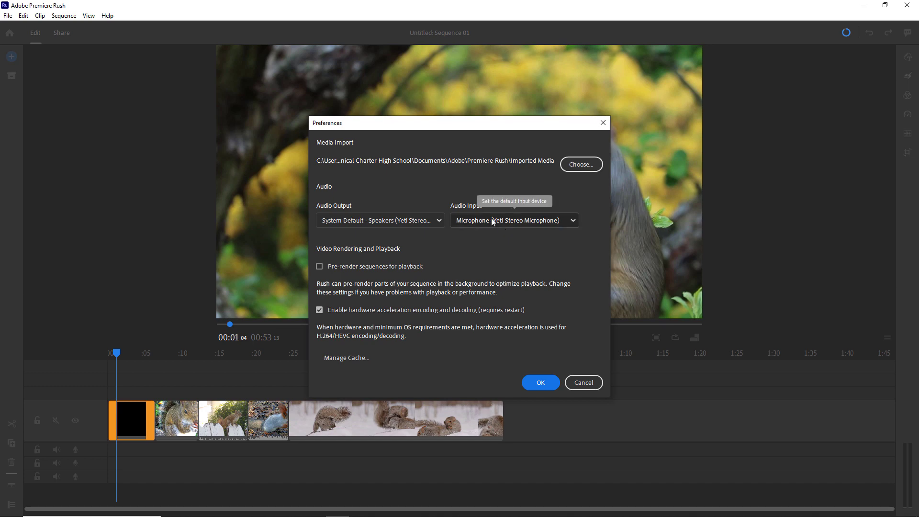
click(491, 219)
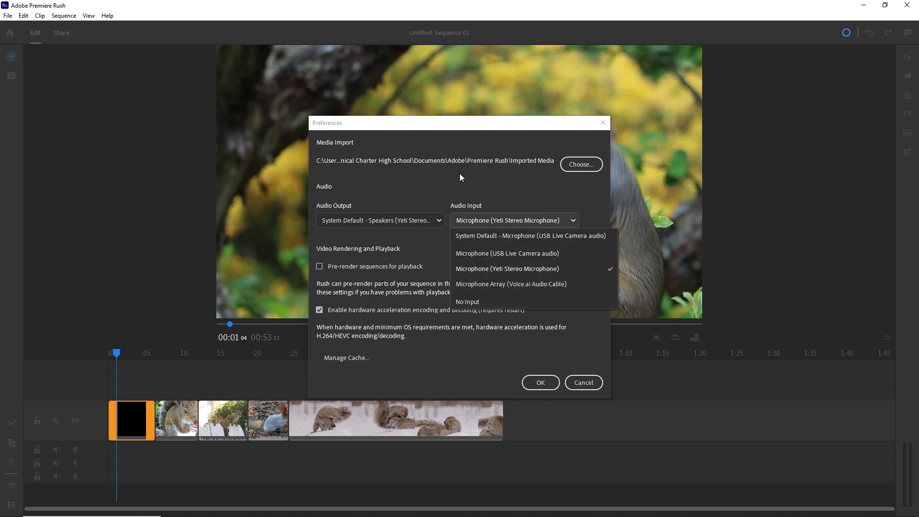
click(519, 191)
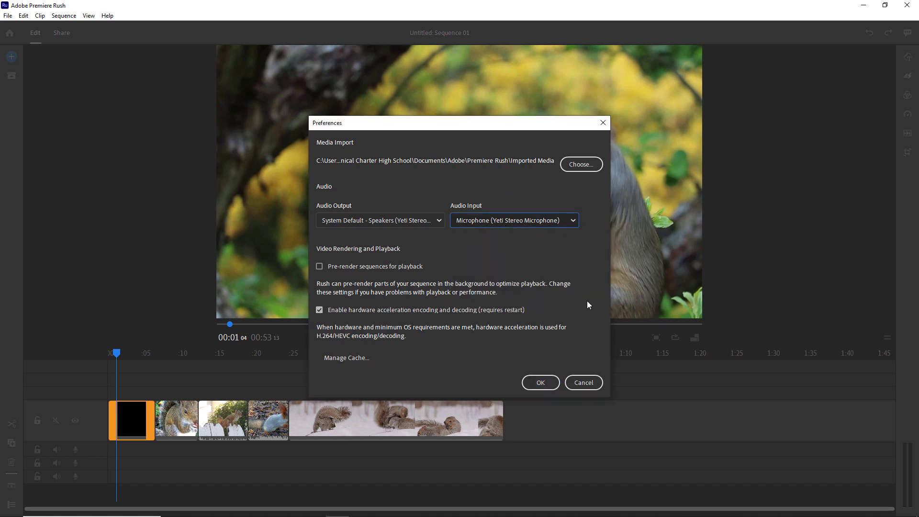
click(546, 383)
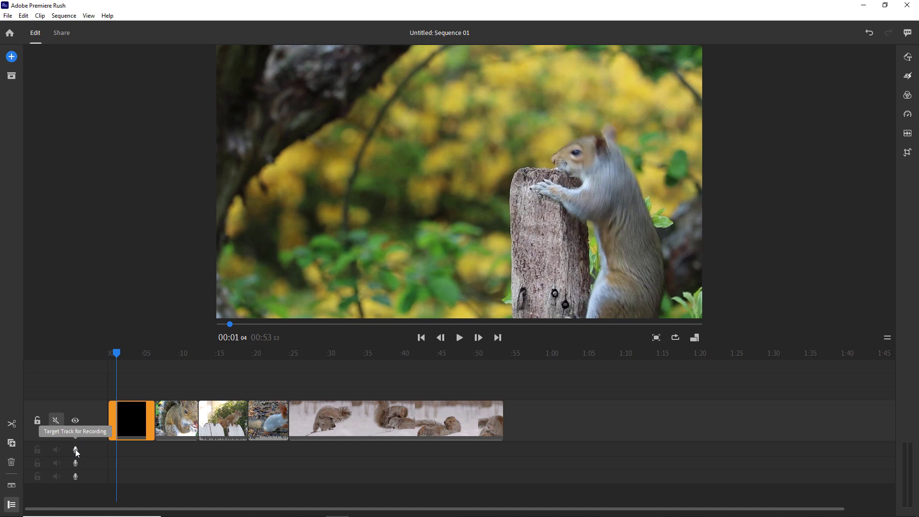
- Shorten the opening black clip so the sequence runs 00:45, then record the roughly 16-second Voiceover_6 narration
drag(116, 354, 61, 439)
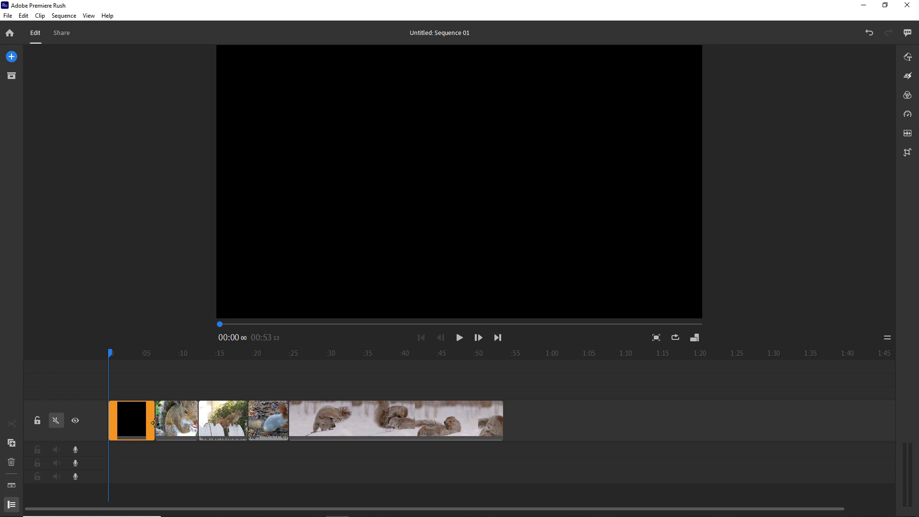
drag(154, 423, 226, 426)
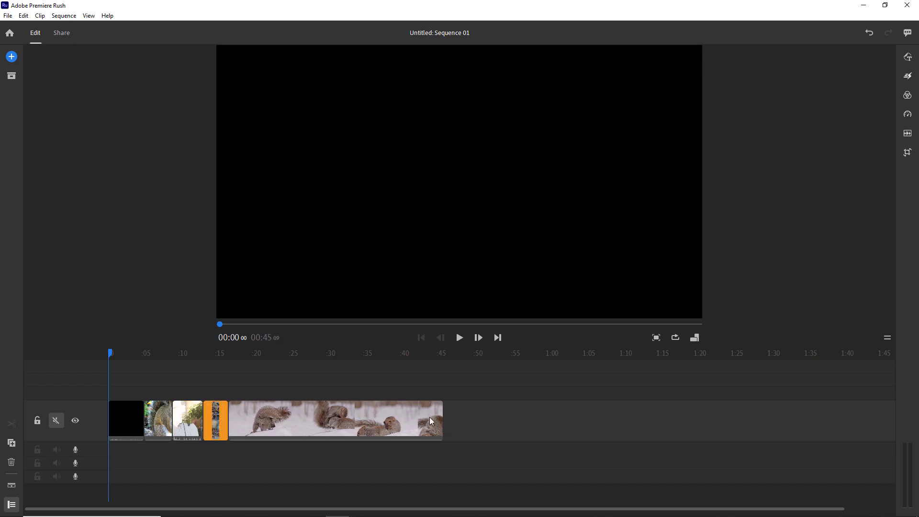
click(75, 450)
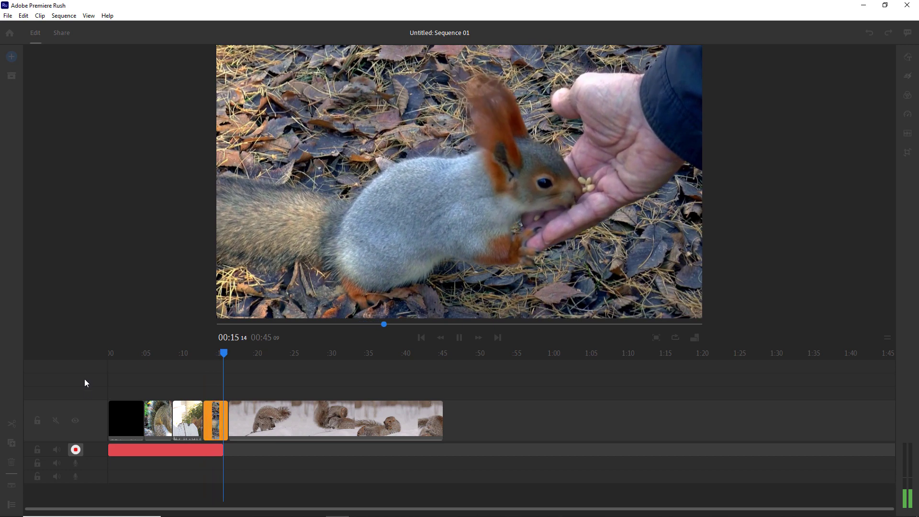
click(76, 450)
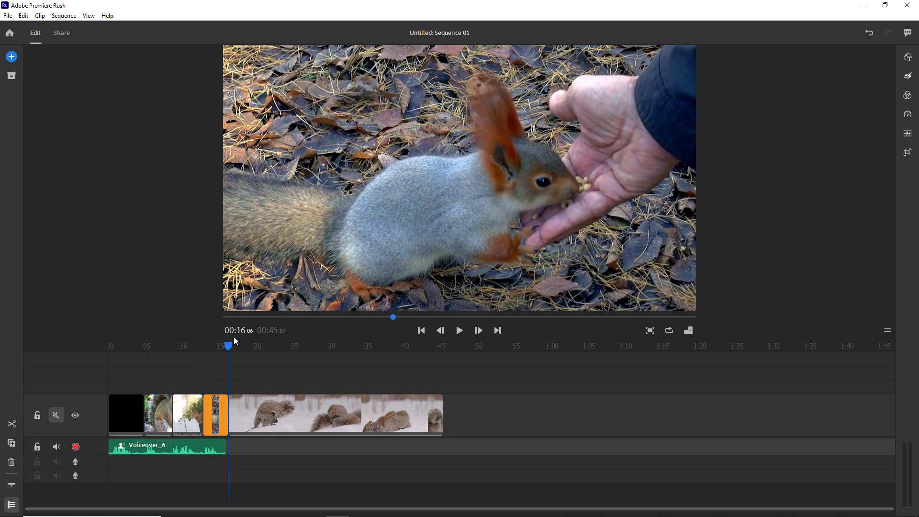
- Play the sequence from the start and trim the opening black clip shorter
drag(234, 341, 114, 364)
key(space)
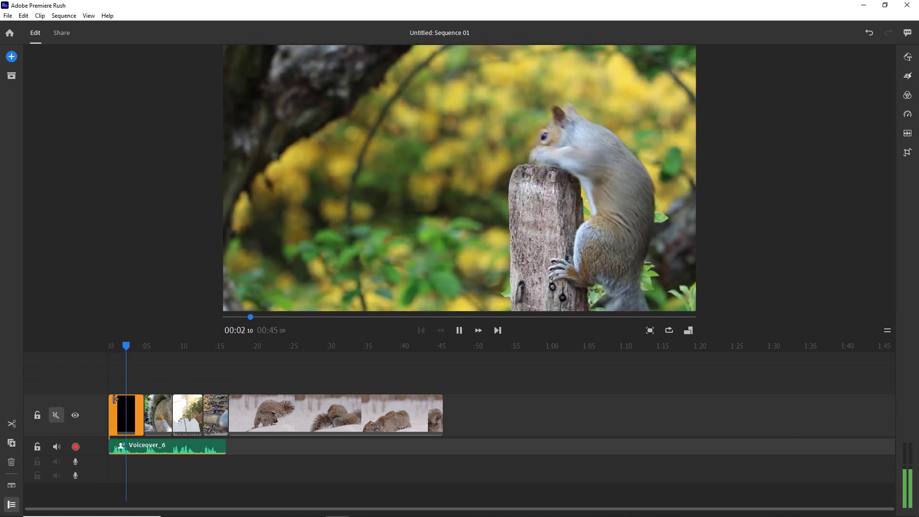
key(space)
click(907, 133)
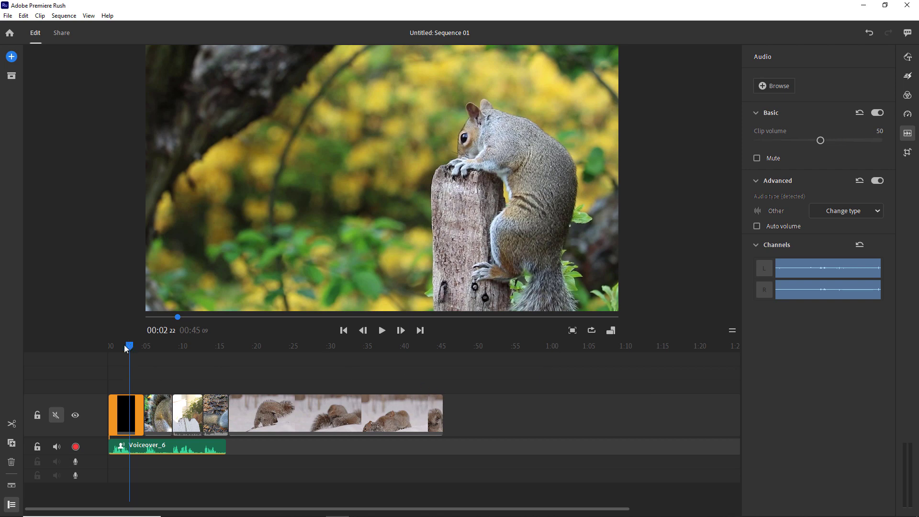
drag(126, 349, 113, 349)
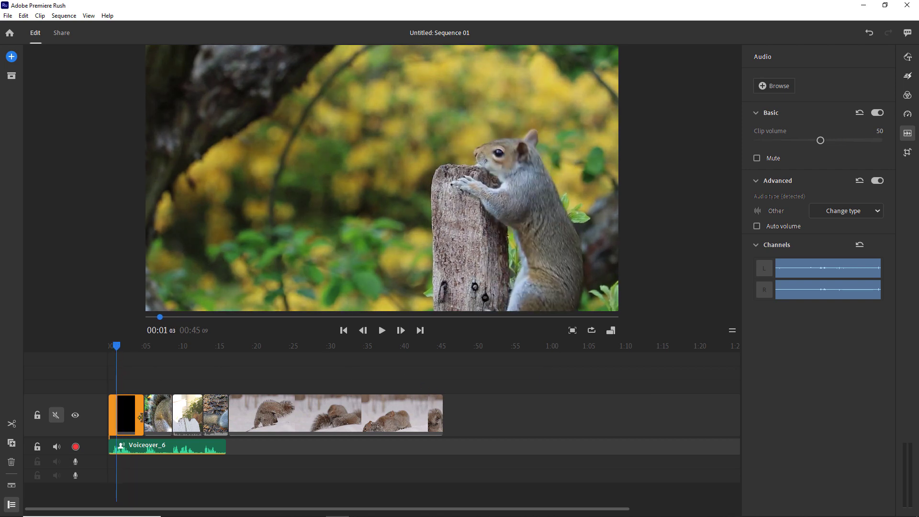
drag(141, 418, 134, 418)
click(153, 424)
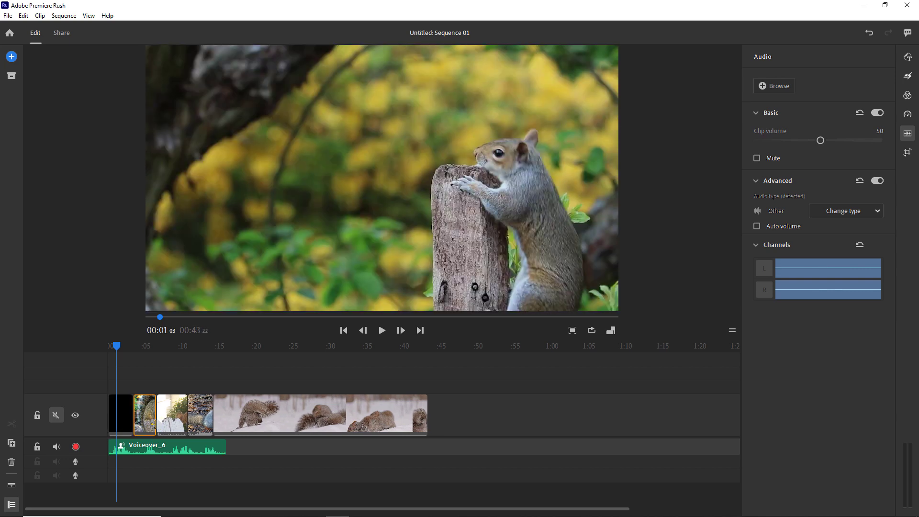
- Split Voiceover_6 at five seconds and trim it, then undo both so it is whole again
click(137, 447)
click(130, 353)
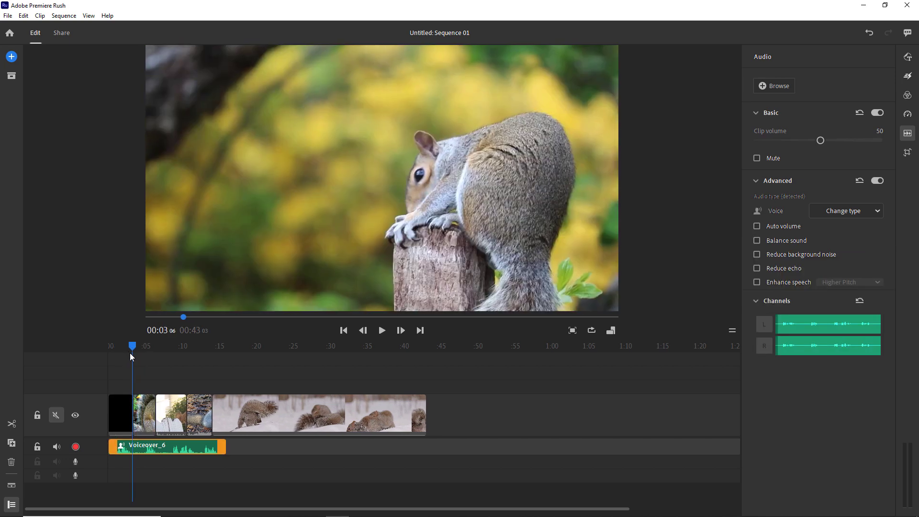
drag(130, 354, 132, 353)
click(147, 446)
key(ctrl+k)
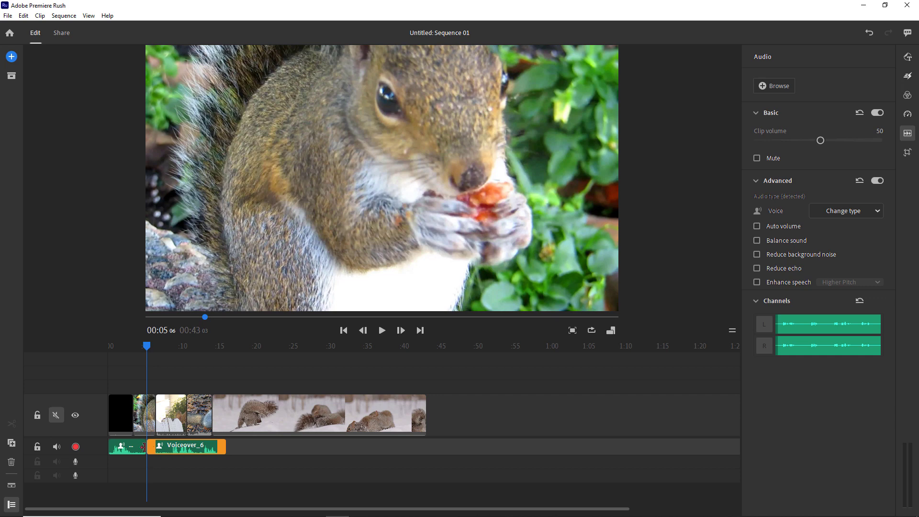
drag(143, 447, 136, 448)
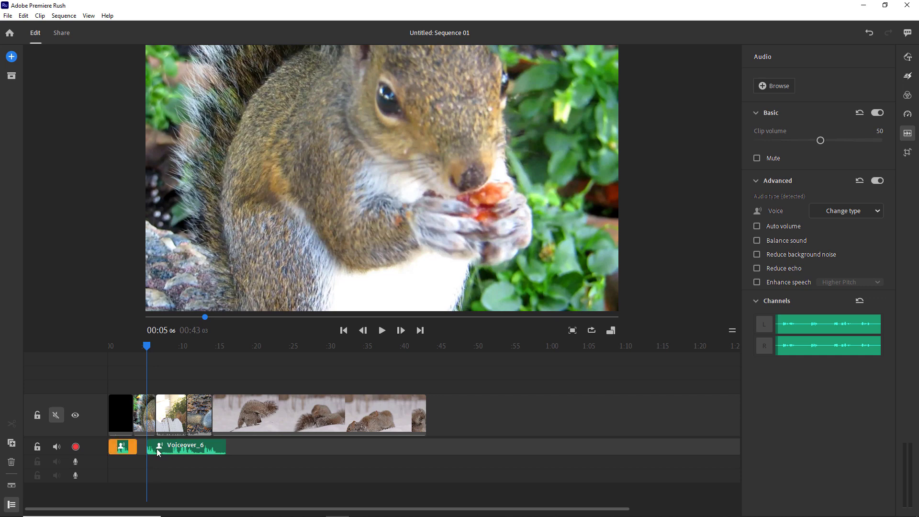
key(ctrl+z)
drag(147, 345, 133, 352)
key(ctrl+z)
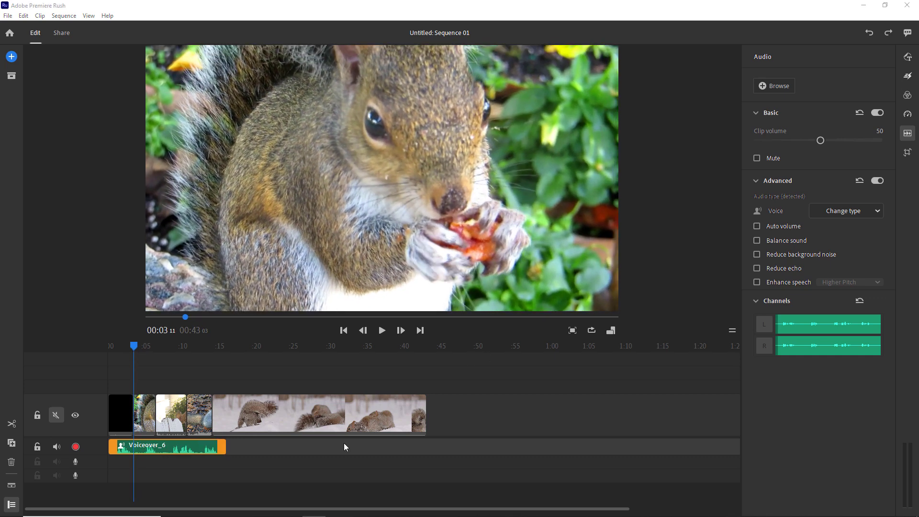
drag(624, 507, 437, 516)
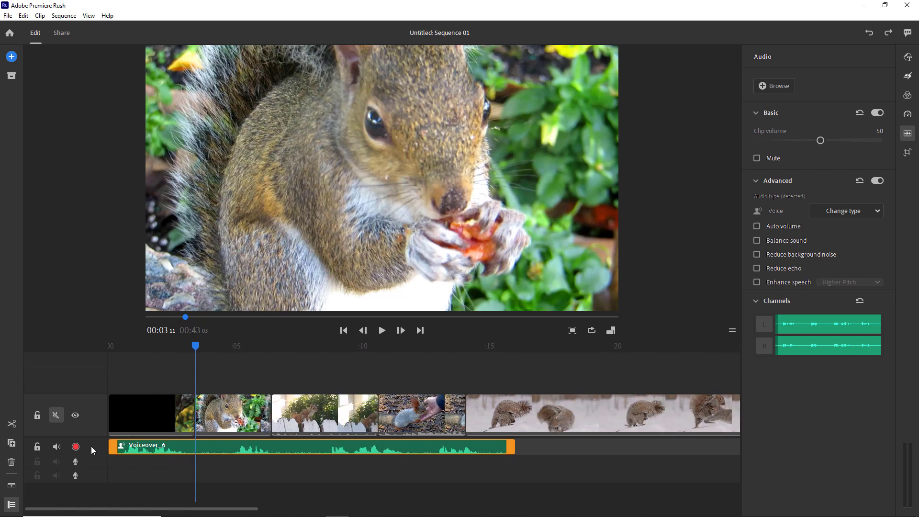
- Cut Voiceover_6 at 00:03 15 and 00:04 22 and delete the short middle piece
drag(193, 347, 232, 352)
click(201, 447)
key(ctrl+k)
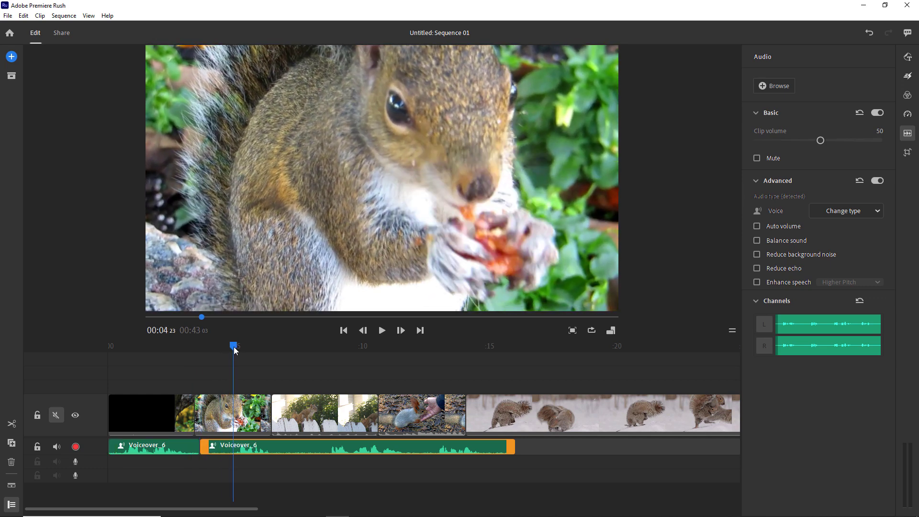
key(ctrl+k)
click(217, 448)
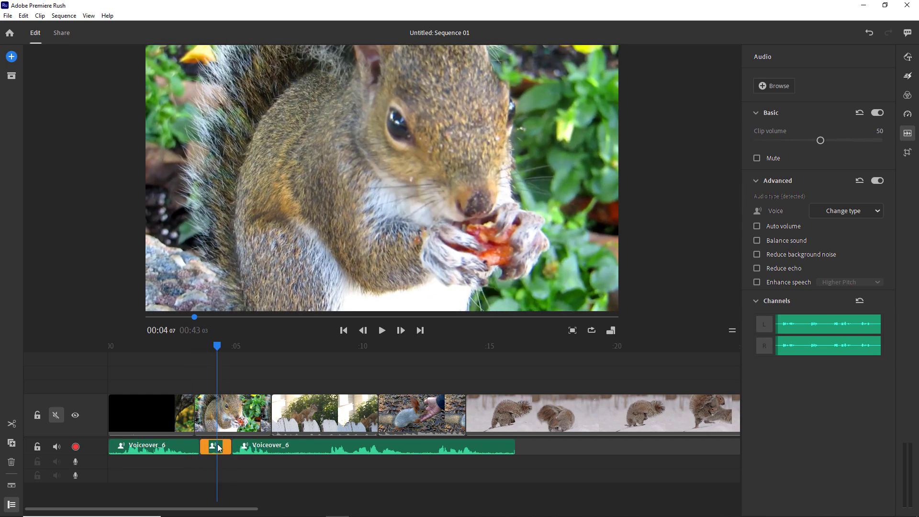
key(Delete)
- Cut the voiceover near 00:07 and delete the short leftover piece
drag(218, 346, 324, 391)
click(291, 446)
key(ctrl+k)
- Cut the voiceover around 00:11 19 and delete the short piece there
key(ctrl+k)
click(309, 447)
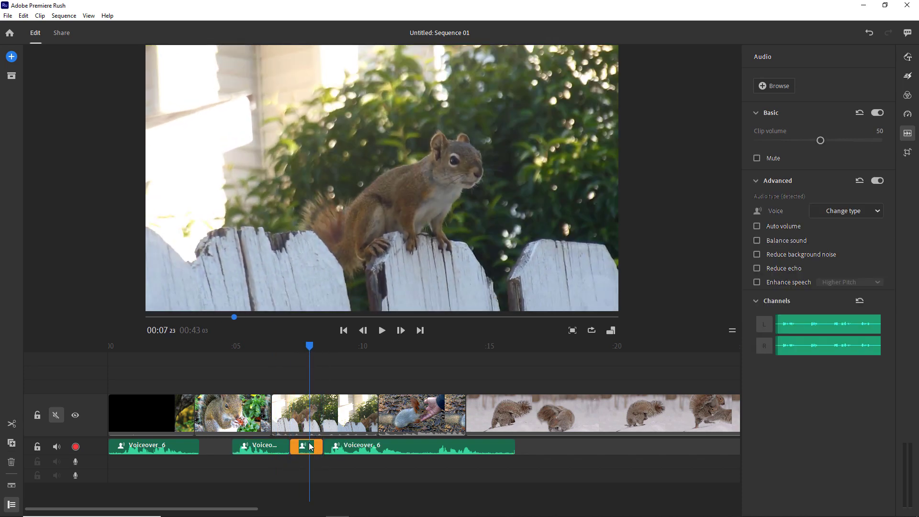
key(Delete)
drag(310, 350, 407, 349)
click(428, 452)
key(ctrl+k)
click(418, 413)
click(415, 445)
key(ctrl+k)
click(418, 450)
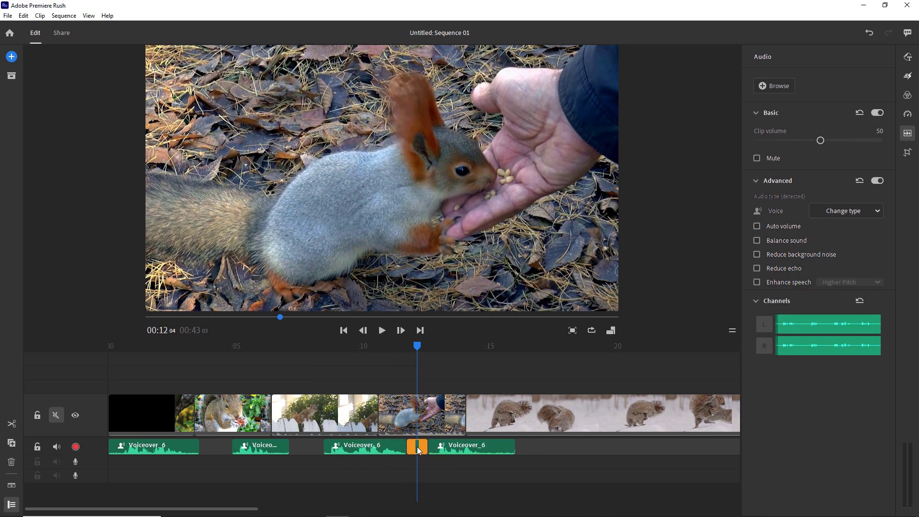
key(Delete)
- Trim the first and last voiceover pieces and slide the others left under their clips
drag(512, 445, 494, 445)
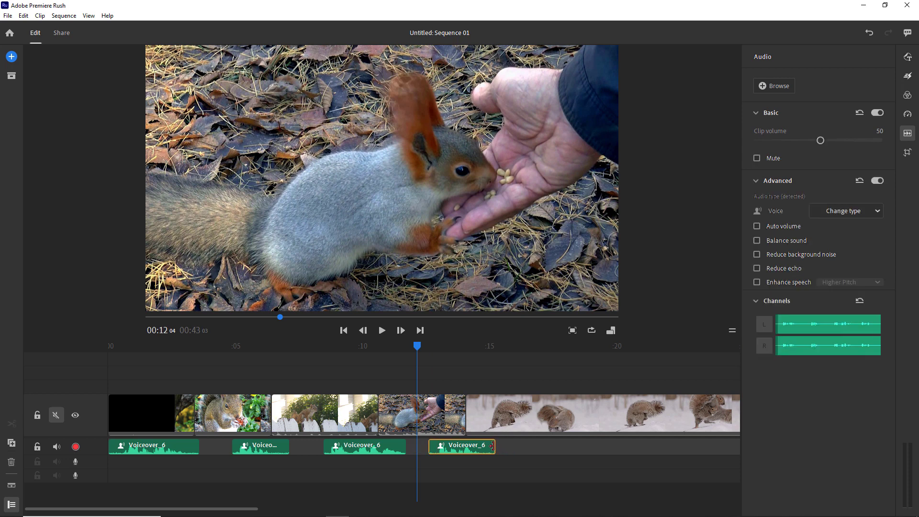
drag(191, 449, 187, 449)
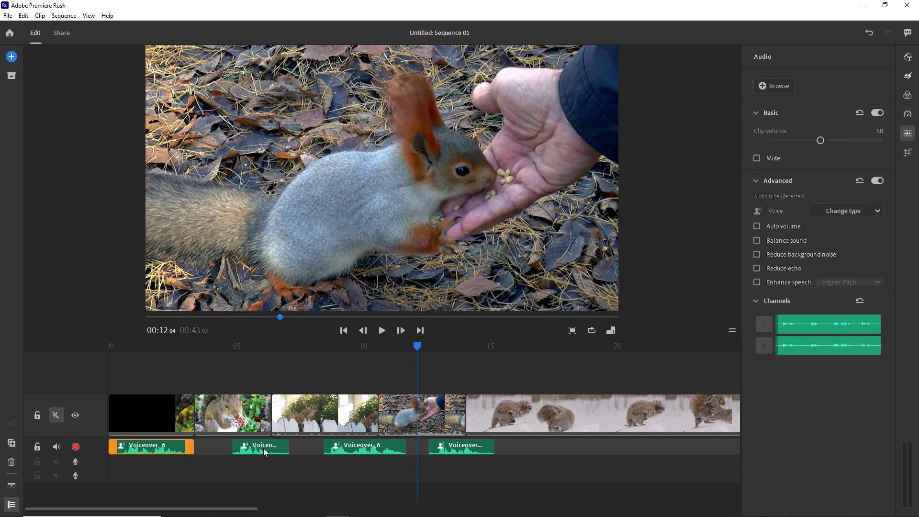
drag(257, 453, 227, 454)
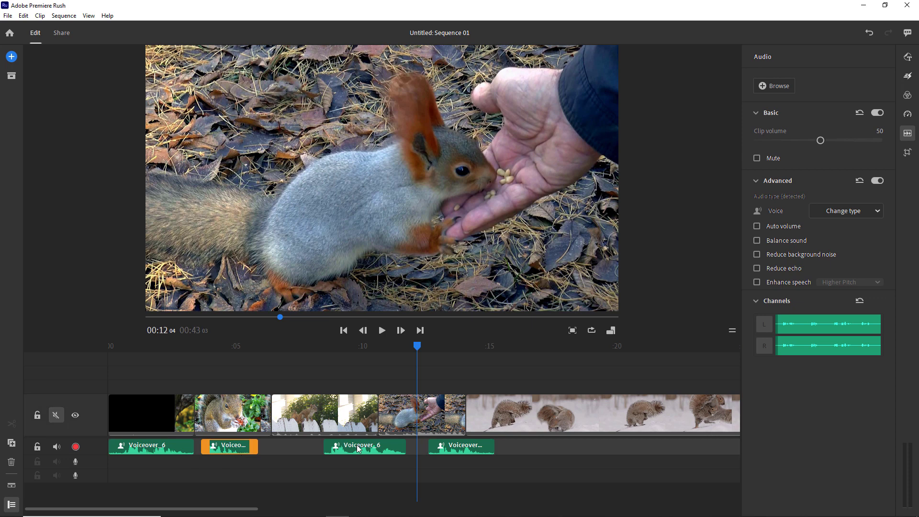
drag(357, 452, 311, 453)
drag(454, 452, 404, 451)
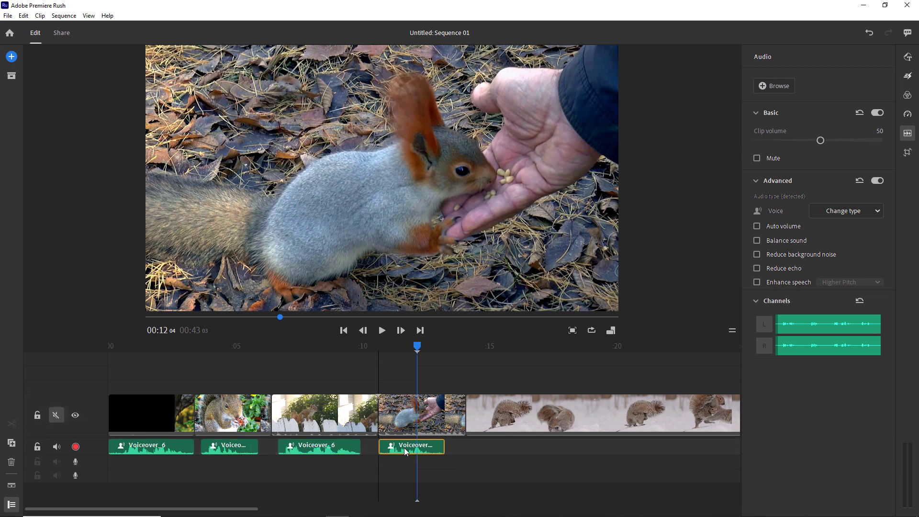
drag(418, 346, 33, 362)
key(space)
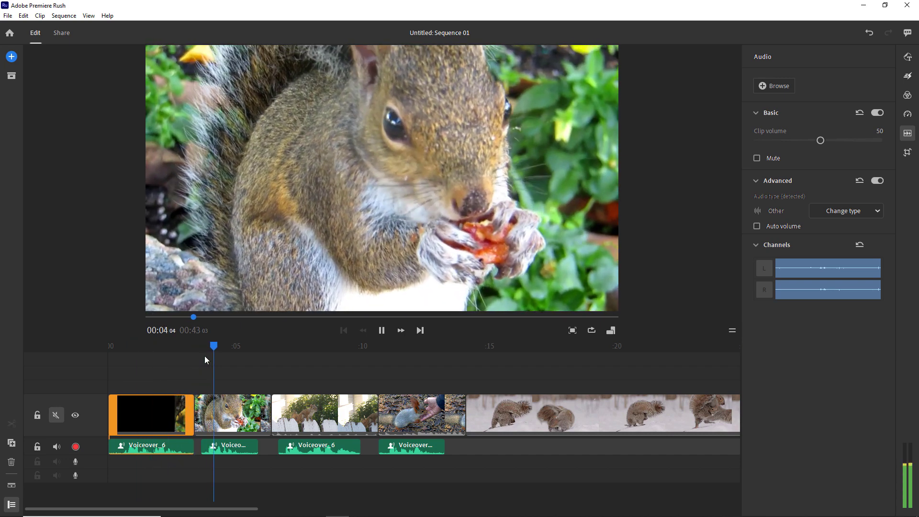
- Trim the eating-squirrel clip's end to bring the sequence to 00:42 18, and review playback
click(229, 448)
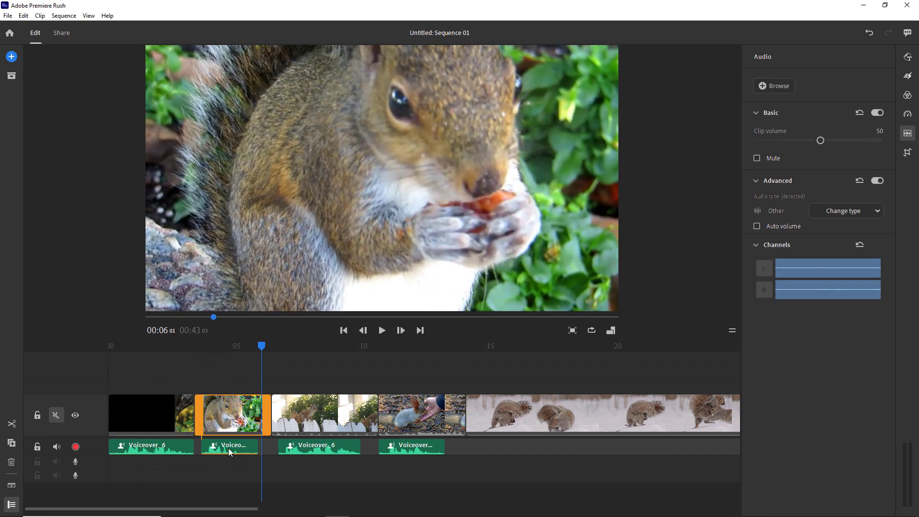
drag(272, 420, 261, 421)
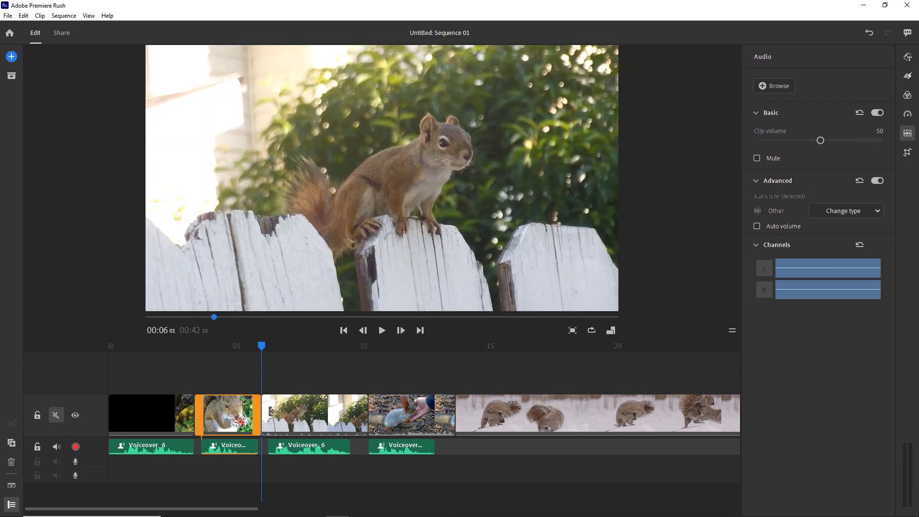
key(space)
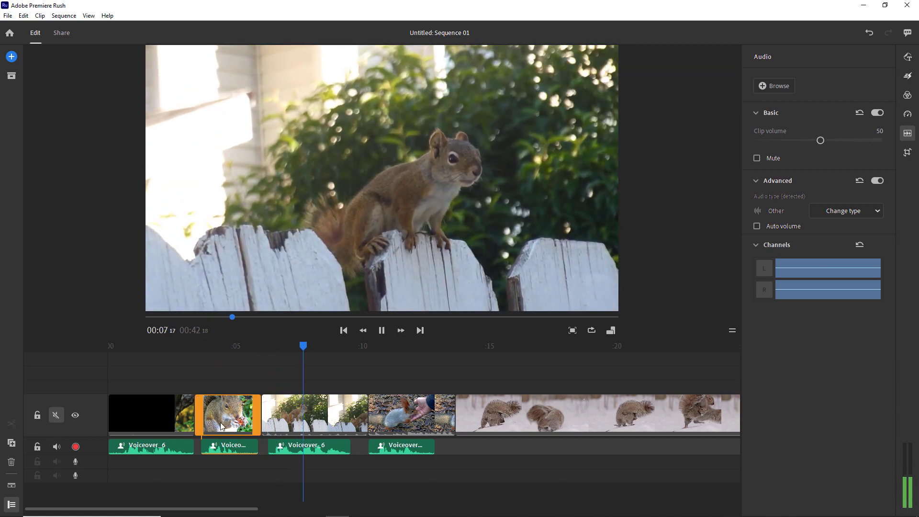
click(291, 404)
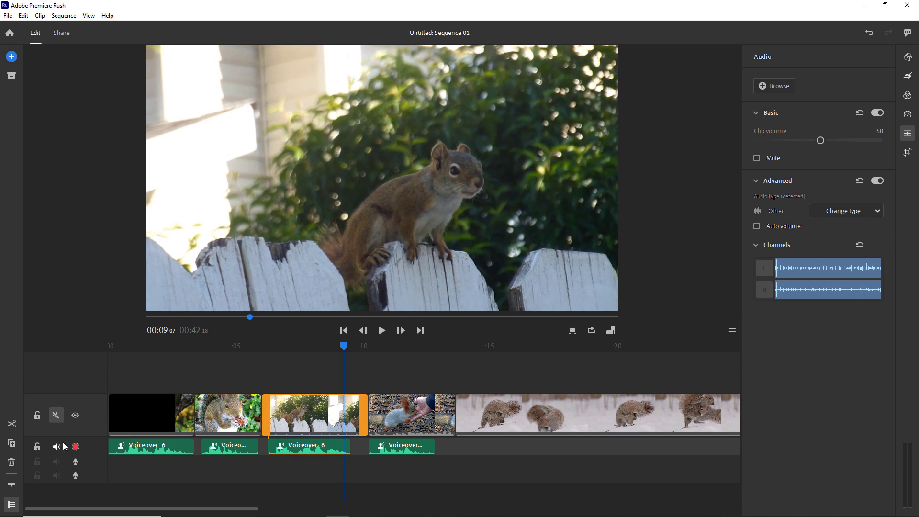
click(75, 416)
click(74, 418)
drag(345, 348, 393, 364)
key(space)
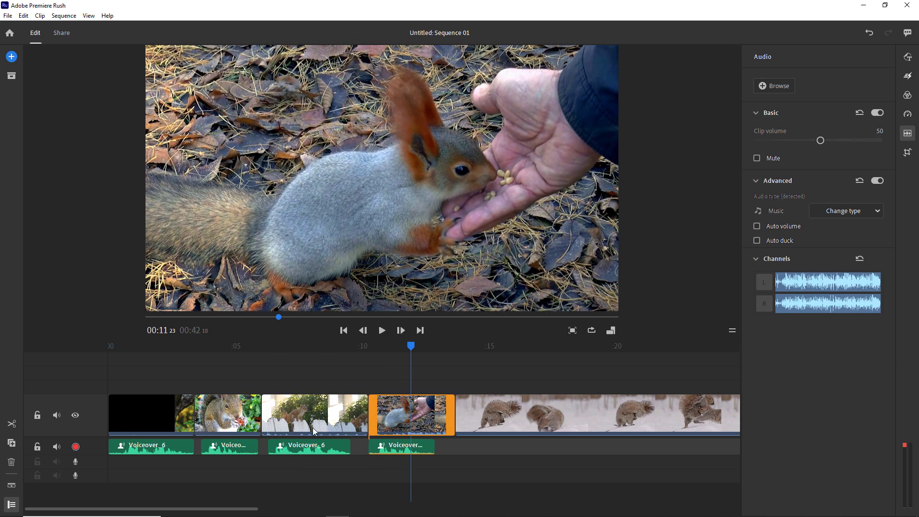
- Separate the hand-feeding clip's audio and delete the human_feeding sound
right_click(391, 411)
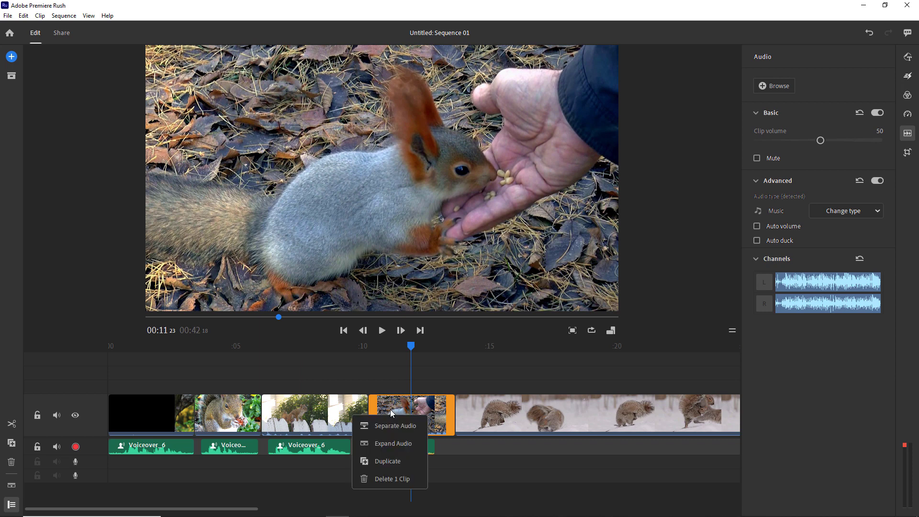
click(395, 426)
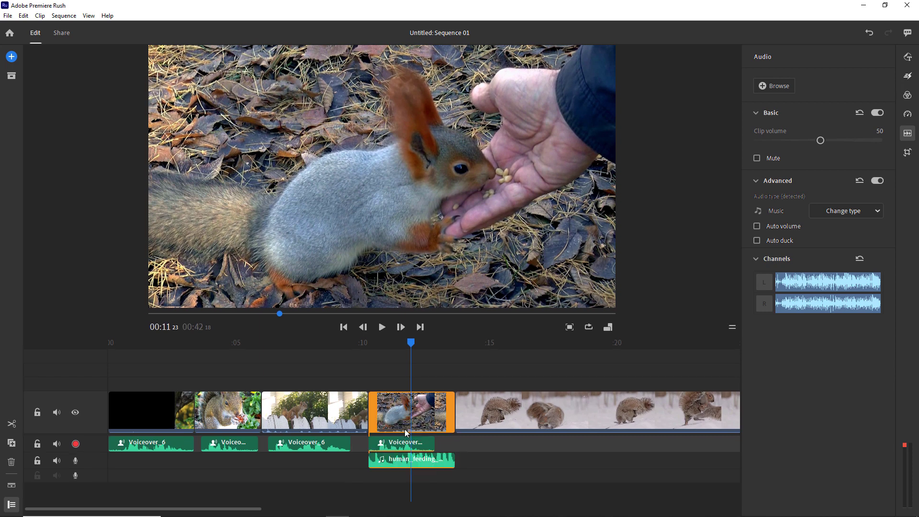
click(400, 463)
key(Delete)
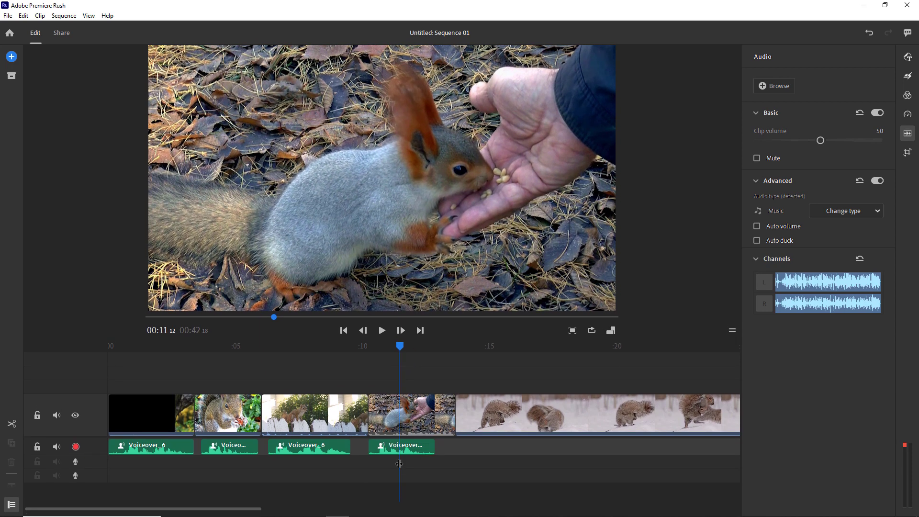
- Separate the eating-squirrel clip's audio and remove it
click(234, 362)
click(219, 413)
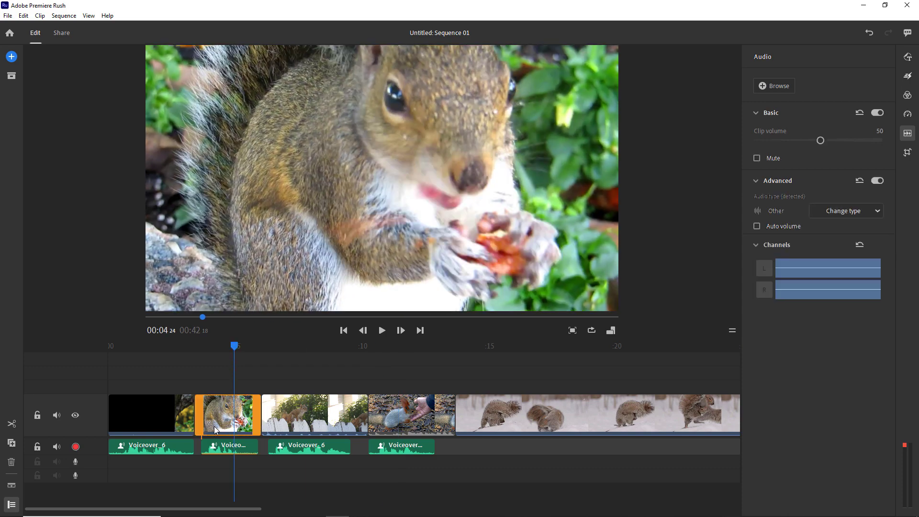
right_click(212, 411)
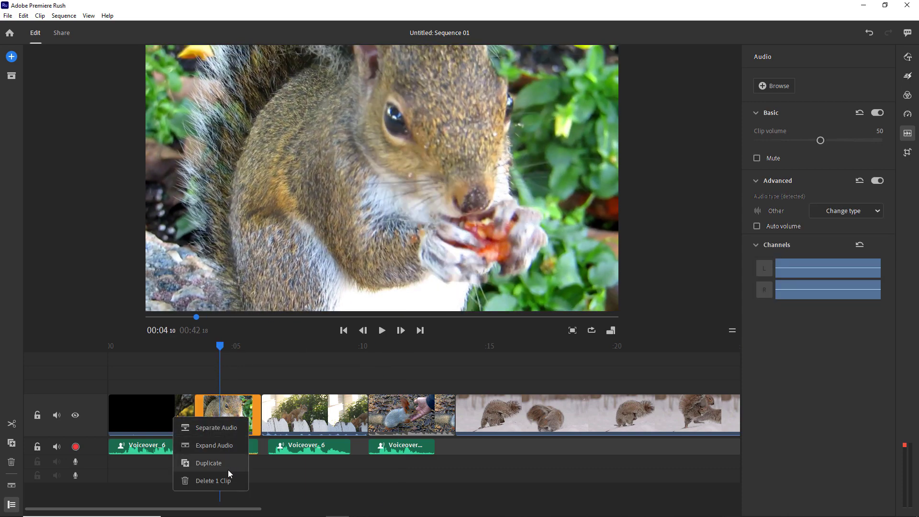
click(223, 427)
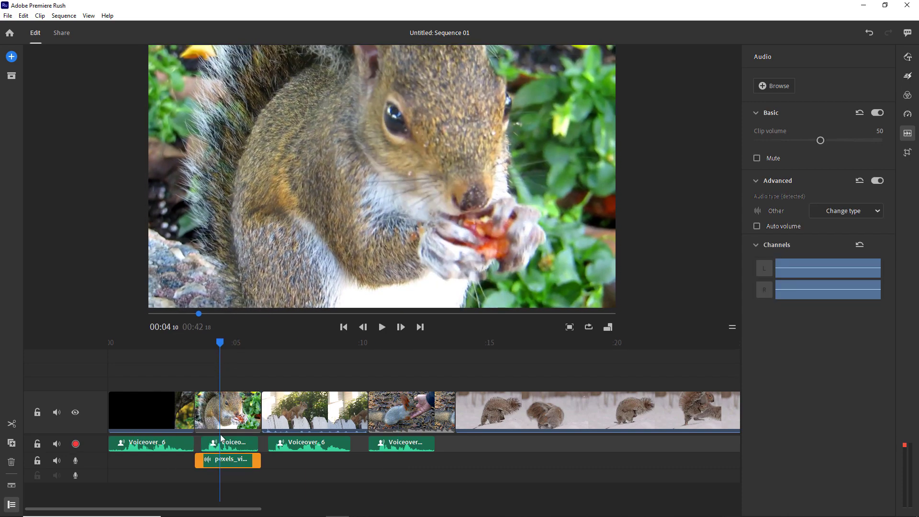
click(231, 359)
- Separate and delete the opening squirrel-on-wood clip's audio, then preview it silent
click(200, 350)
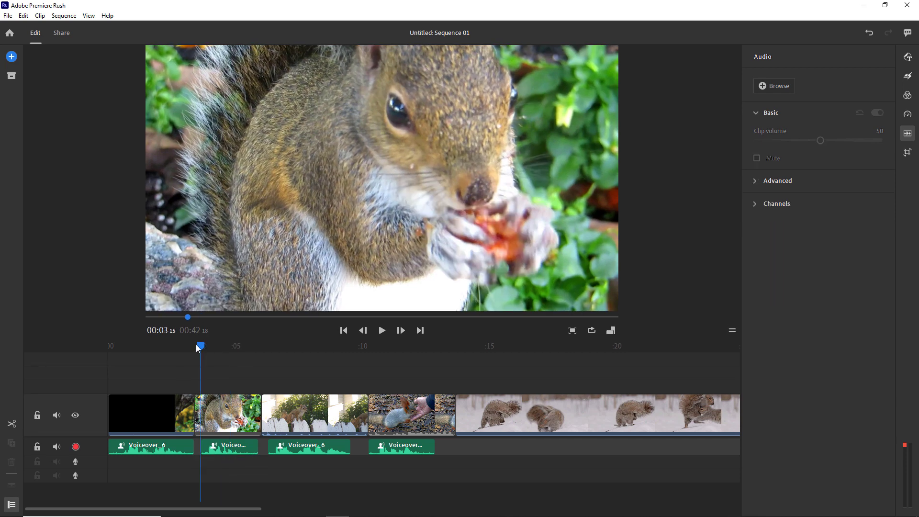
click(123, 414)
right_click(145, 417)
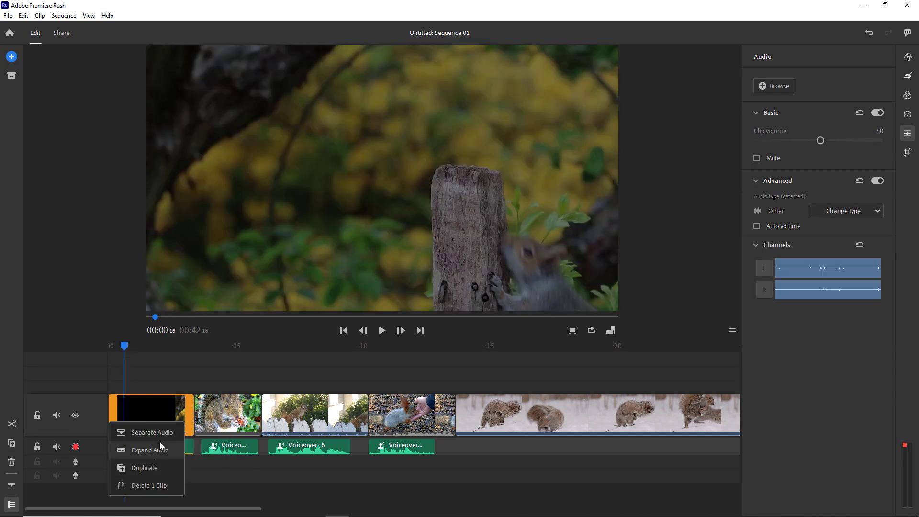
click(159, 435)
click(159, 462)
key(Delete)
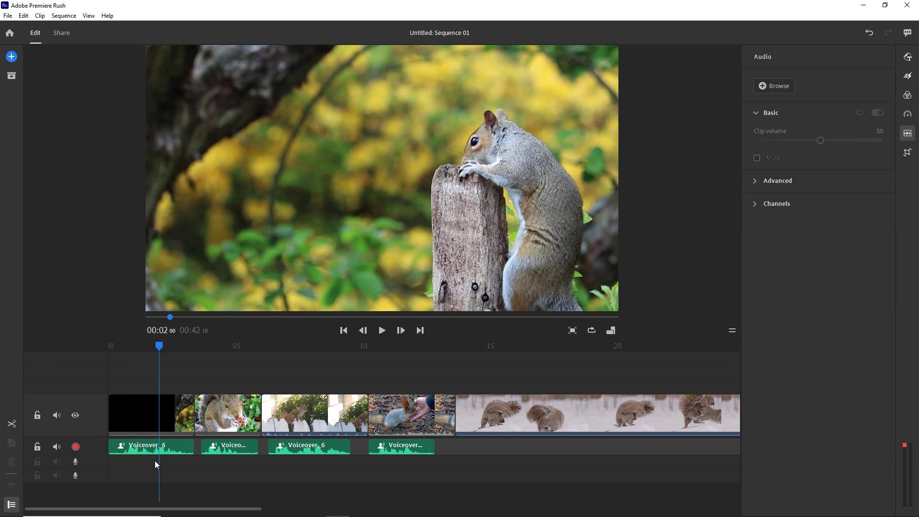
drag(162, 346, 126, 461)
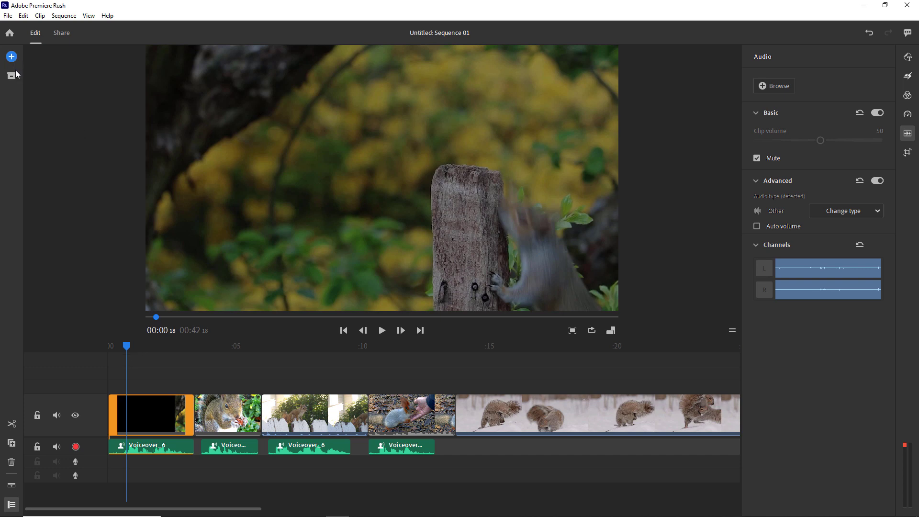
- Import Forest from the Audio folder and move it to the start of the timeline
click(11, 56)
click(57, 88)
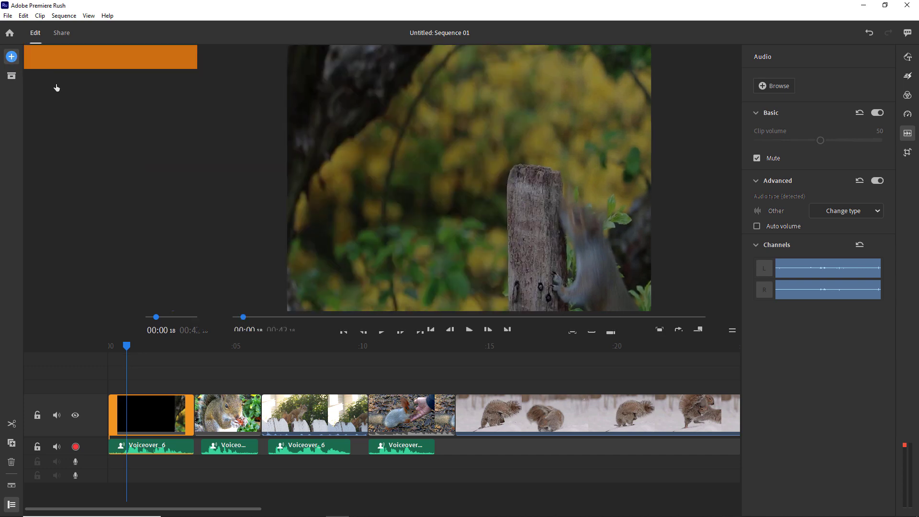
double_click(72, 120)
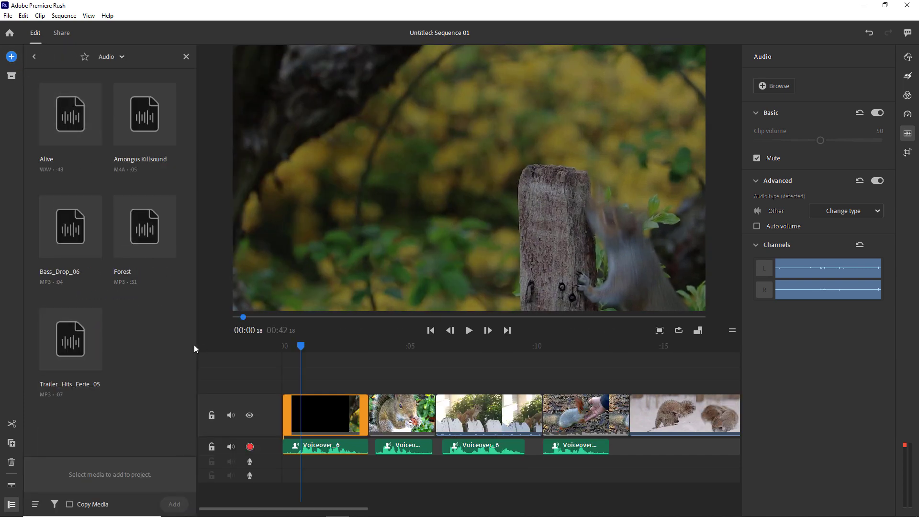
click(145, 227)
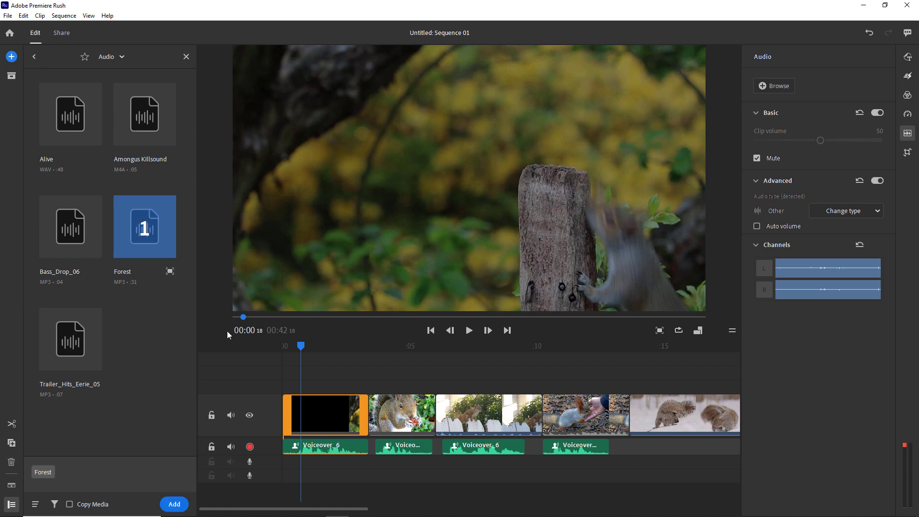
click(174, 504)
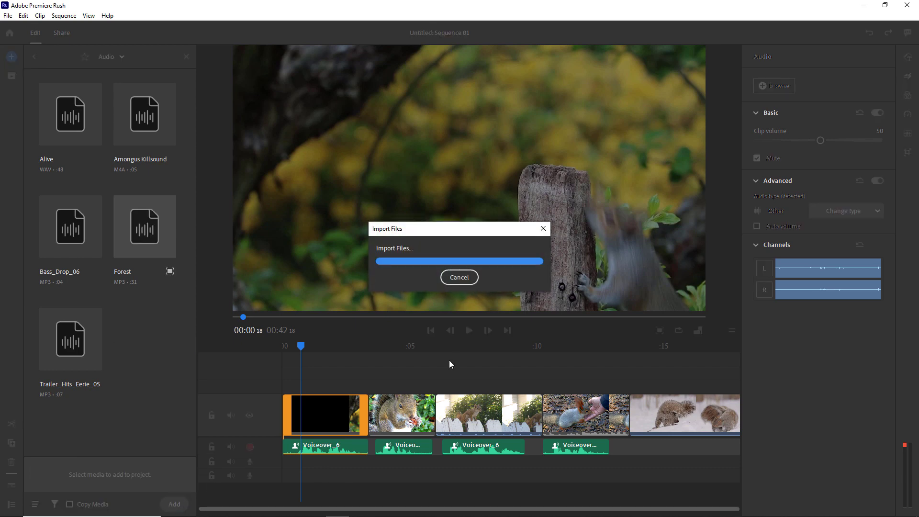
drag(373, 461, 313, 462)
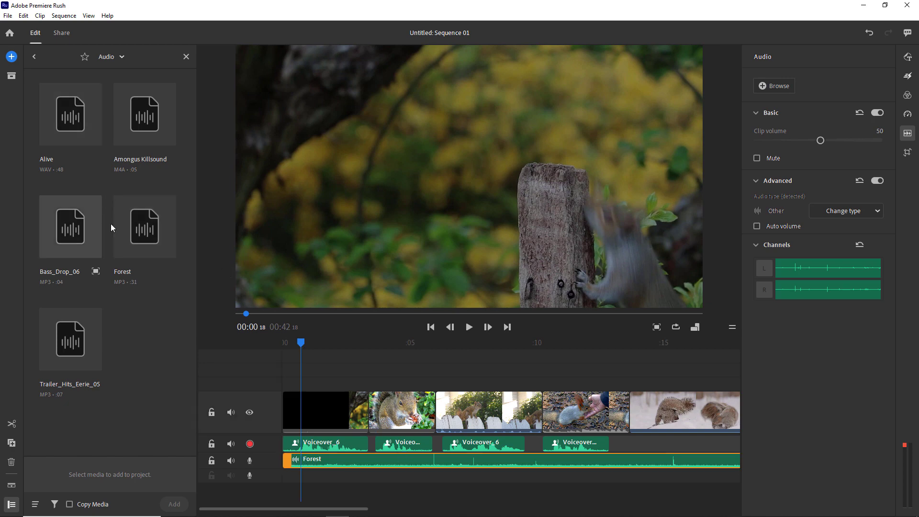
click(141, 133)
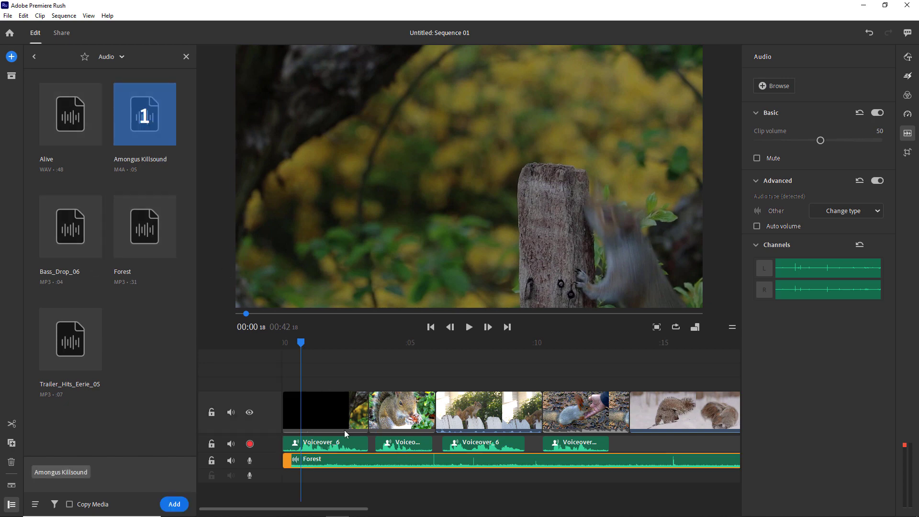
- Add the Amongus Killsound effect onto the voiceover track after the last voiceover piece
click(174, 504)
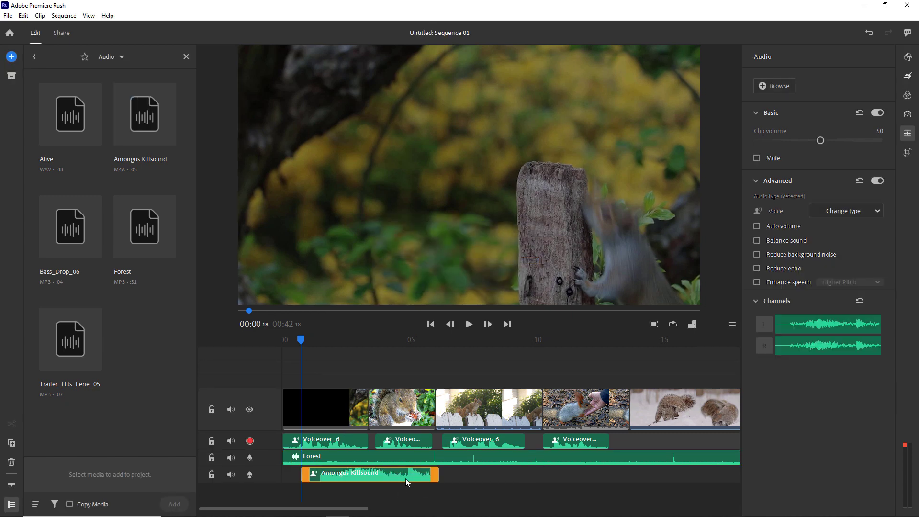
drag(406, 479, 726, 437)
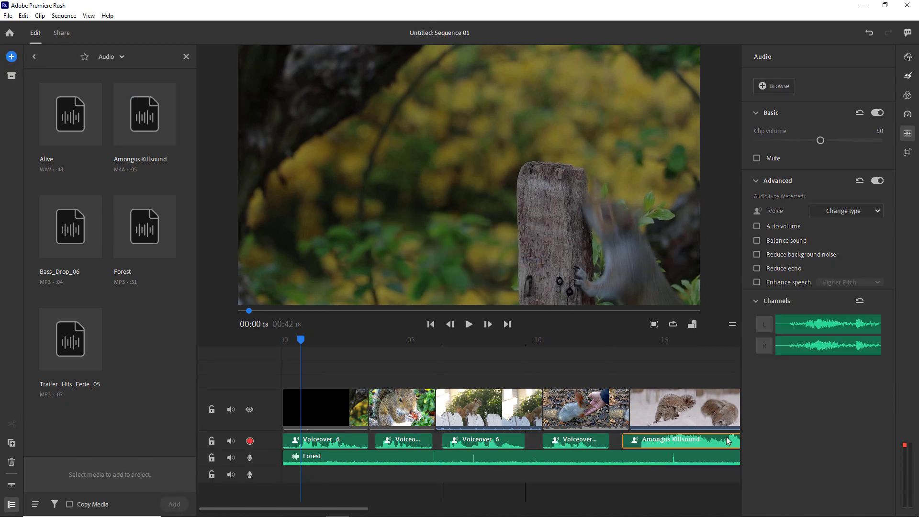
click(605, 341)
drag(606, 344, 628, 462)
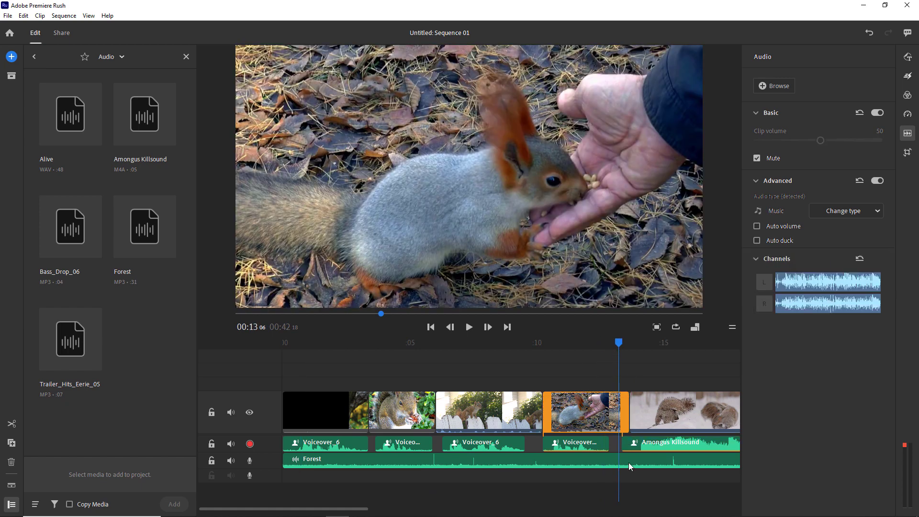
- Split Forest near 13 seconds, delete its tail, and trim it to end before the effect
click(620, 461)
key(ctrl+k)
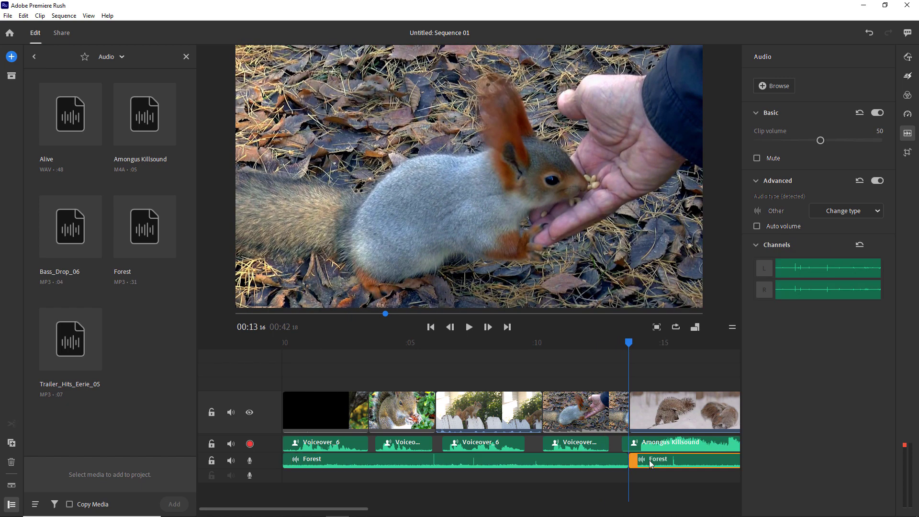
click(648, 461)
key(Delete)
drag(630, 462, 603, 465)
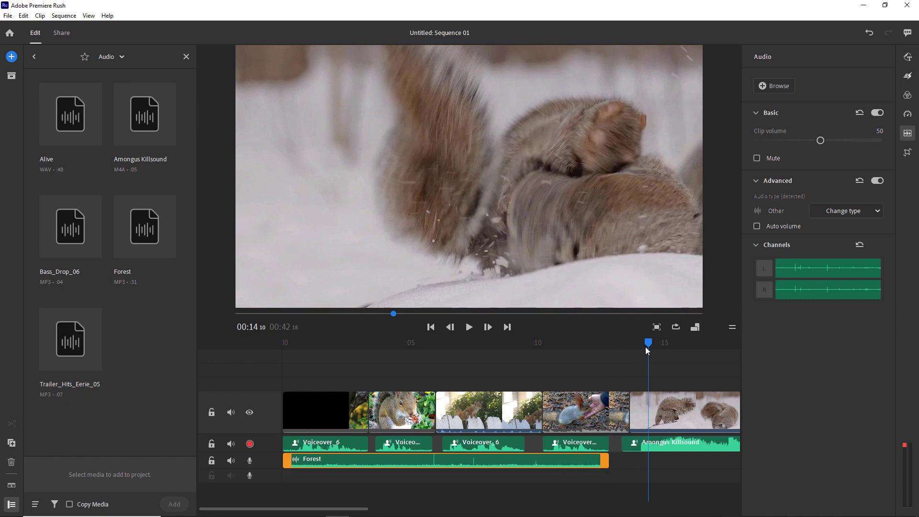
drag(647, 348, 422, 383)
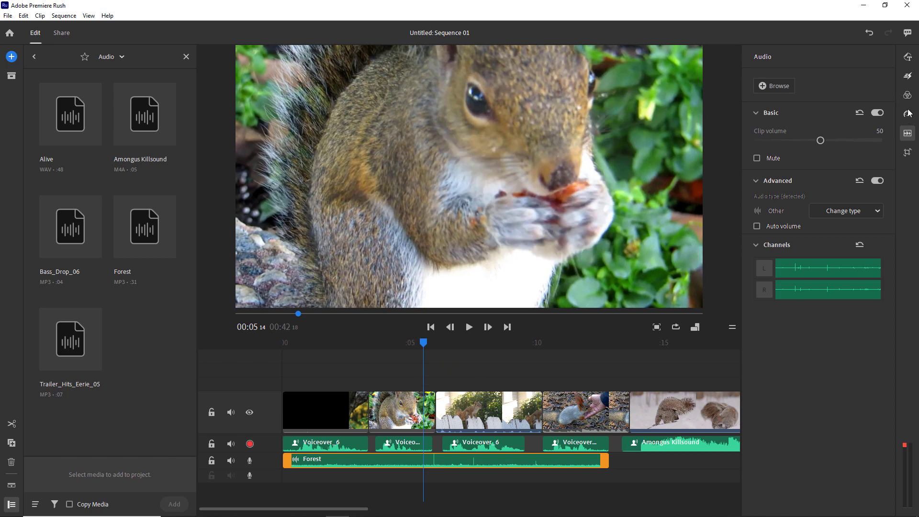
- Apply the Mono Cool colour preset to the snowy squirrel-fight clip and check a later frame
click(653, 354)
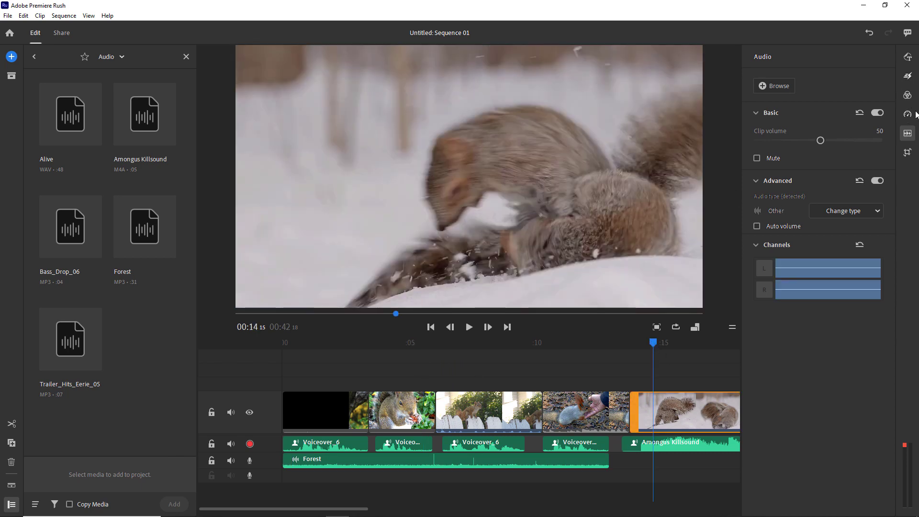
click(908, 96)
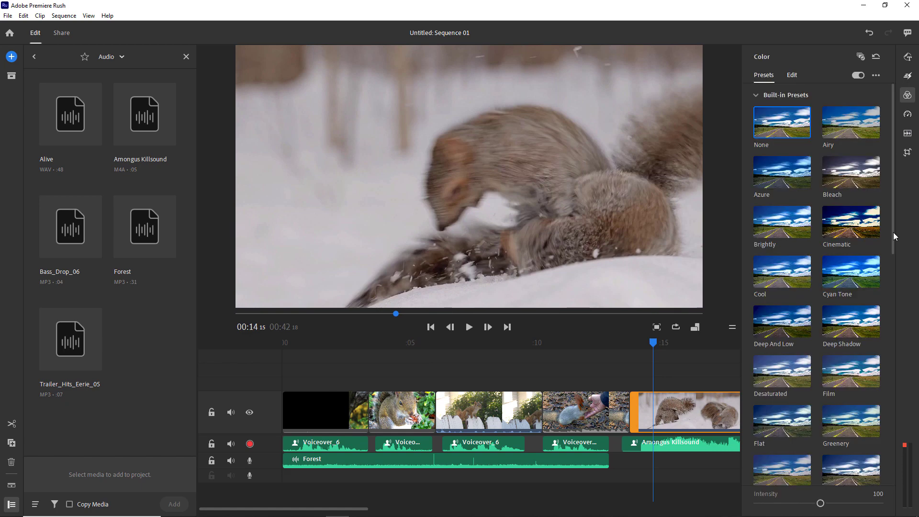
scroll(861, 340, down, 6)
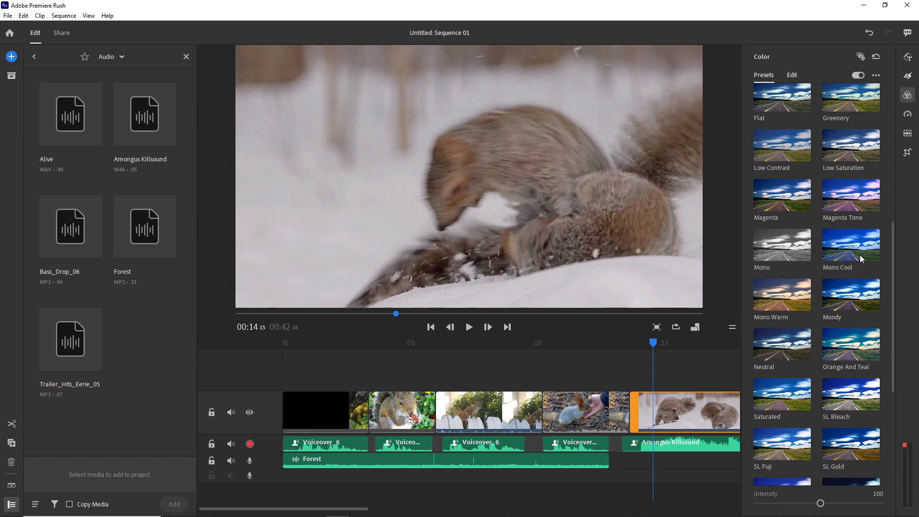
click(860, 256)
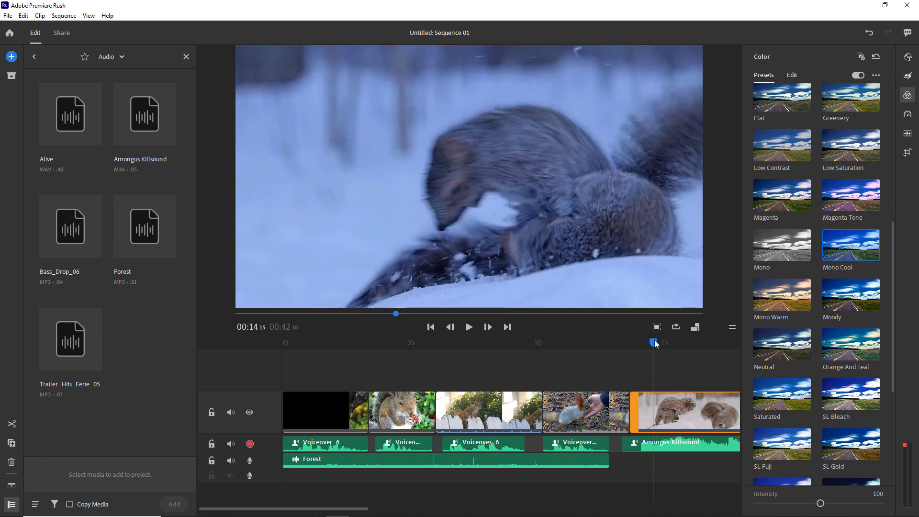
drag(655, 343, 261, 372)
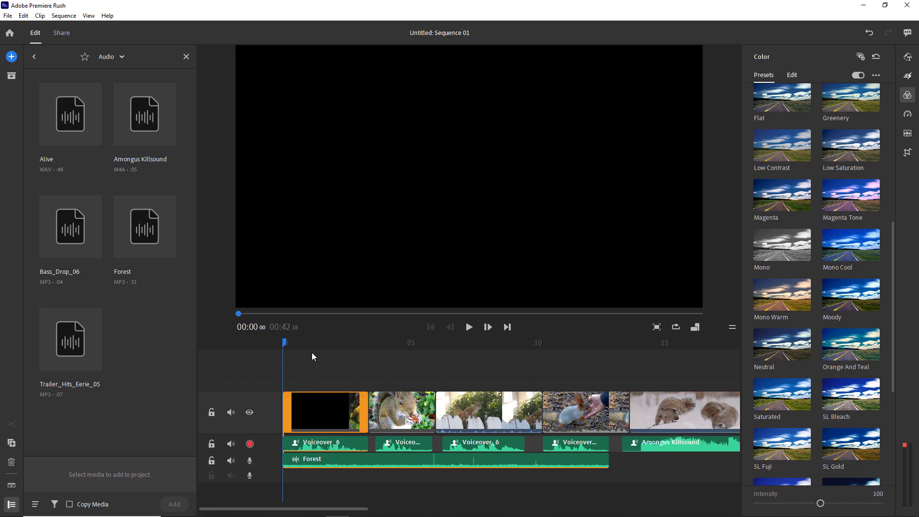
- Turn on speech enhancement for the first voiceover clip and play the montage from the start
key(space)
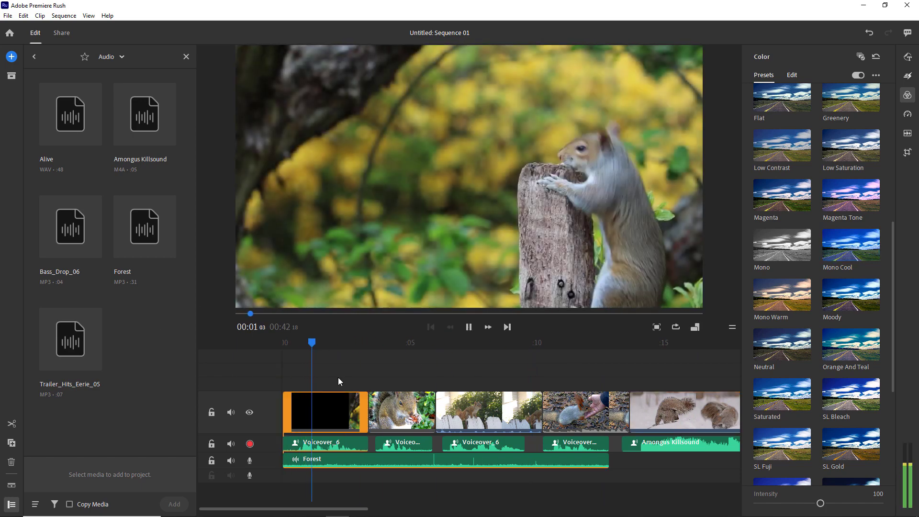
key(space)
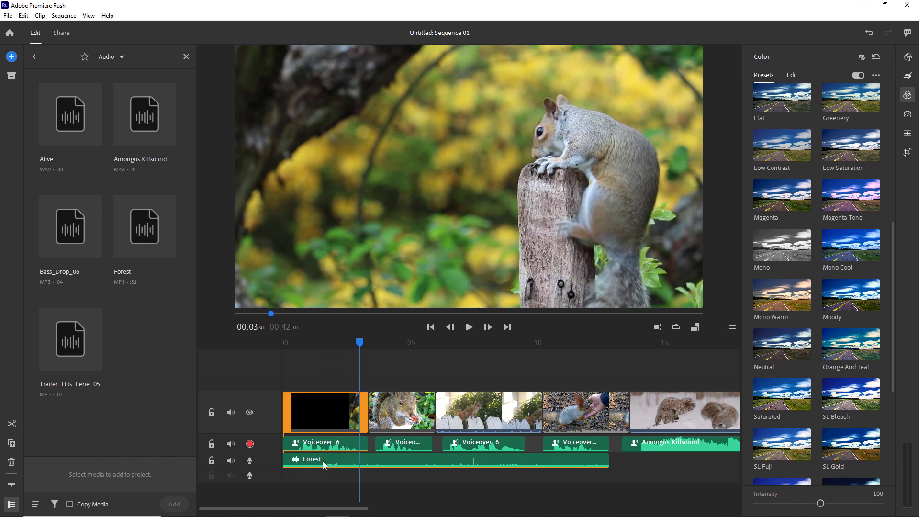
click(908, 136)
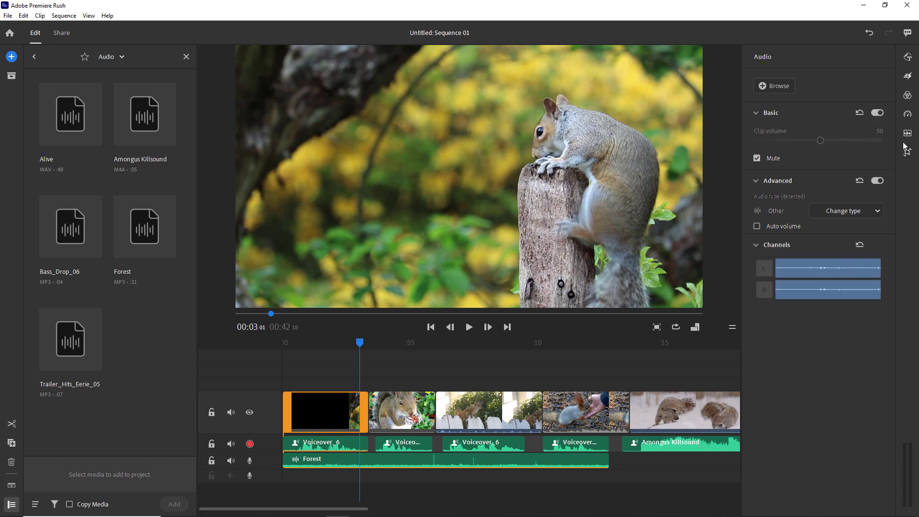
click(312, 444)
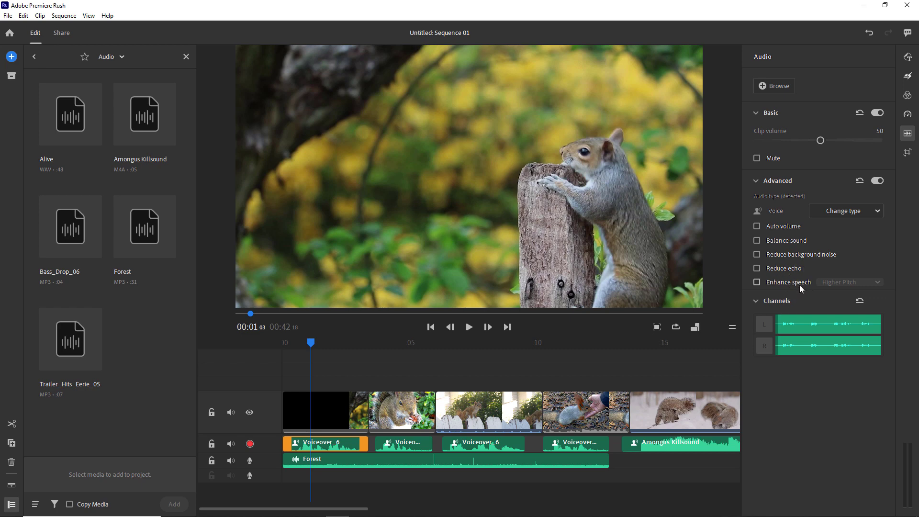
click(757, 282)
drag(311, 343, 271, 342)
key(space)
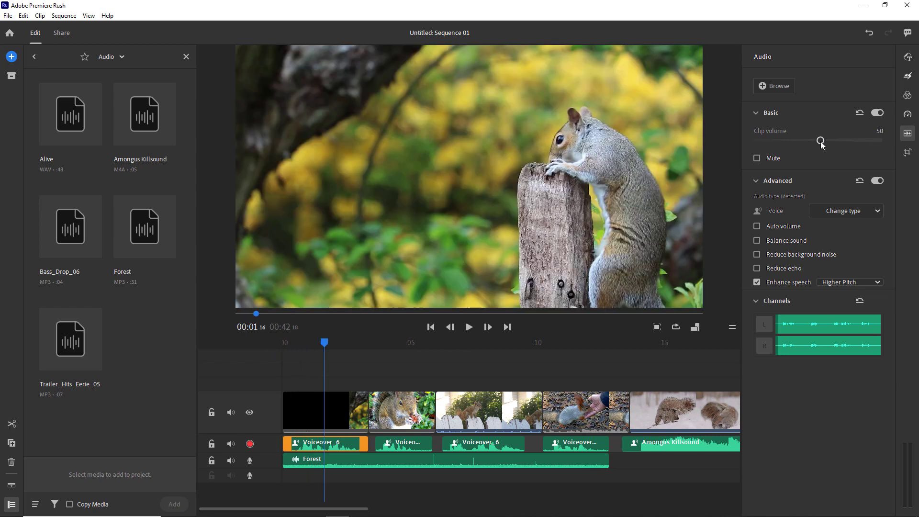
- Raise the first voiceover's volume to 100 and adjust the third voiceover's volume
drag(821, 141, 837, 141)
drag(324, 343, 247, 346)
key(space)
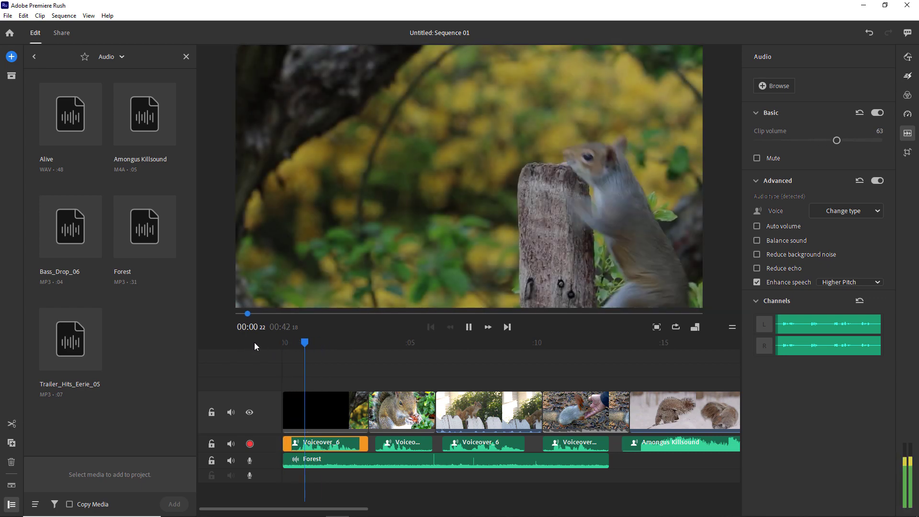
drag(838, 142, 882, 140)
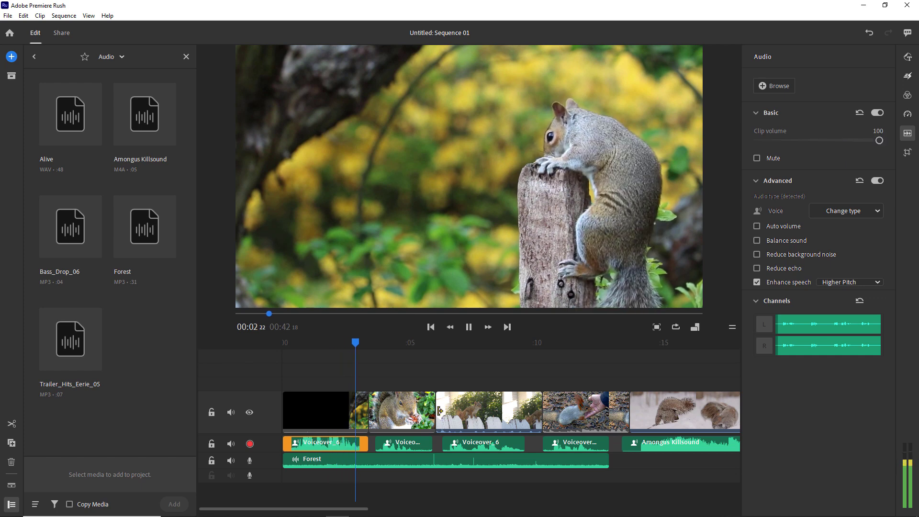
click(406, 445)
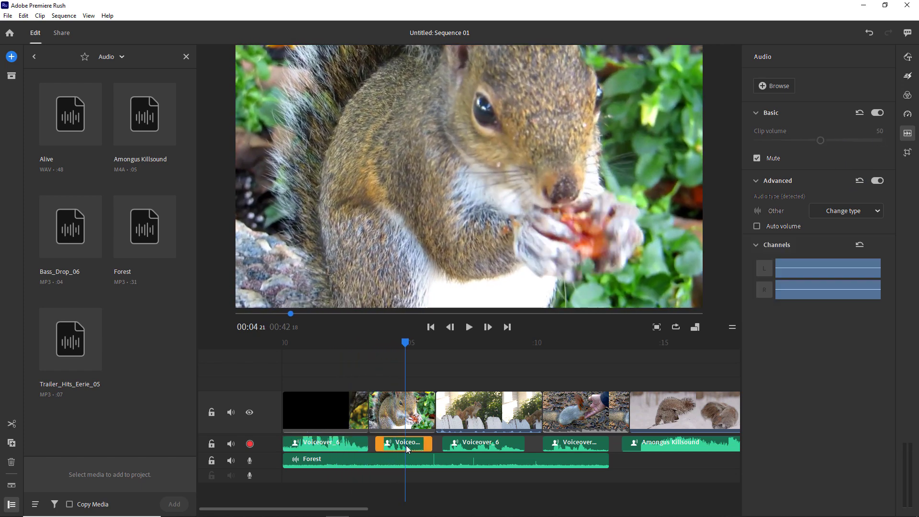
click(484, 444)
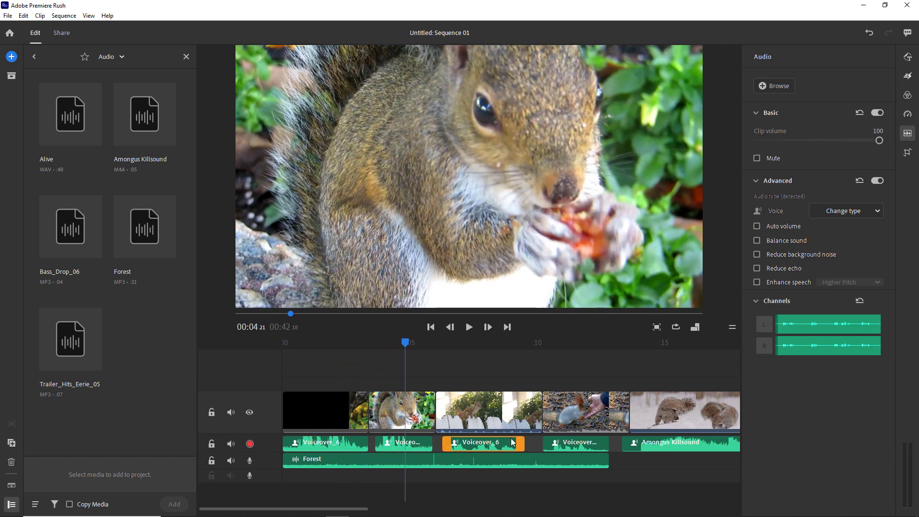
mouse_move(880, 141)
mouse_down()
mouse_move(821, 140)
mouse_move(888, 141)
mouse_up()
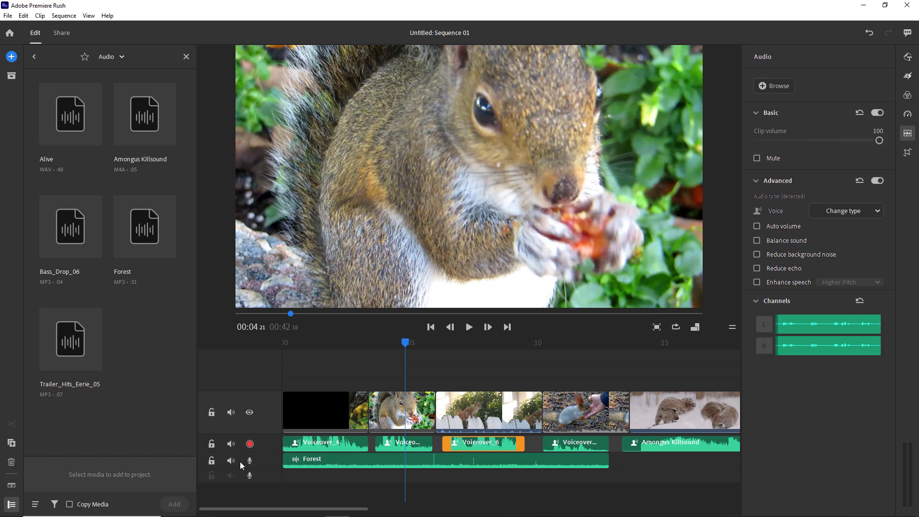
- Turn the Amongus Killsound volume up to 100 and replay the sequence from the start
click(565, 444)
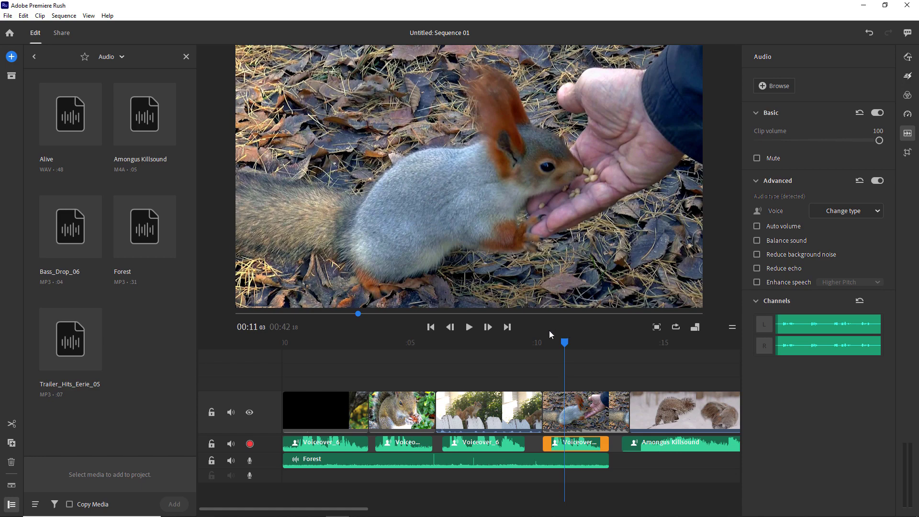
click(644, 444)
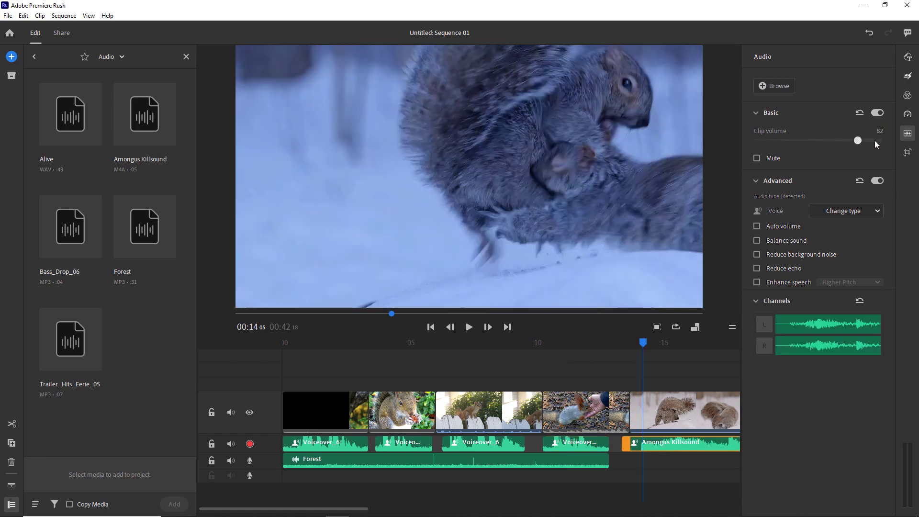
drag(874, 140, 881, 140)
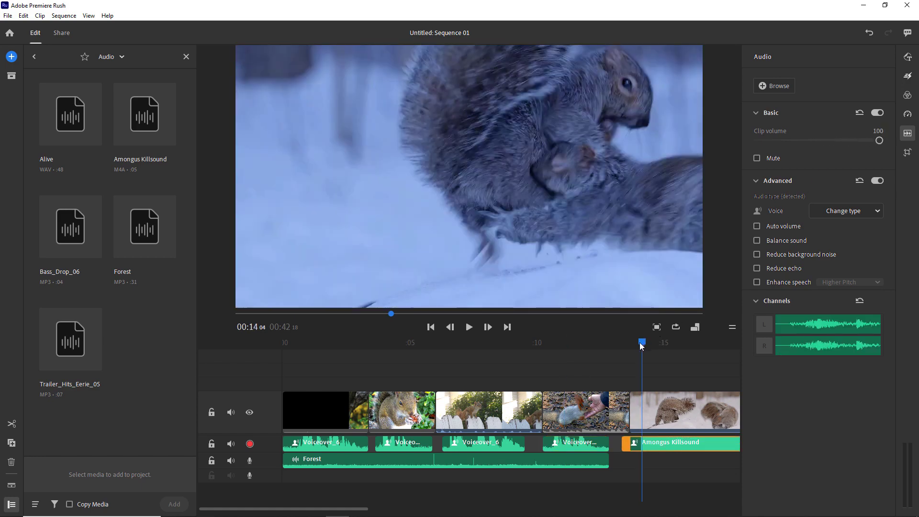
key(Home)
key(space)
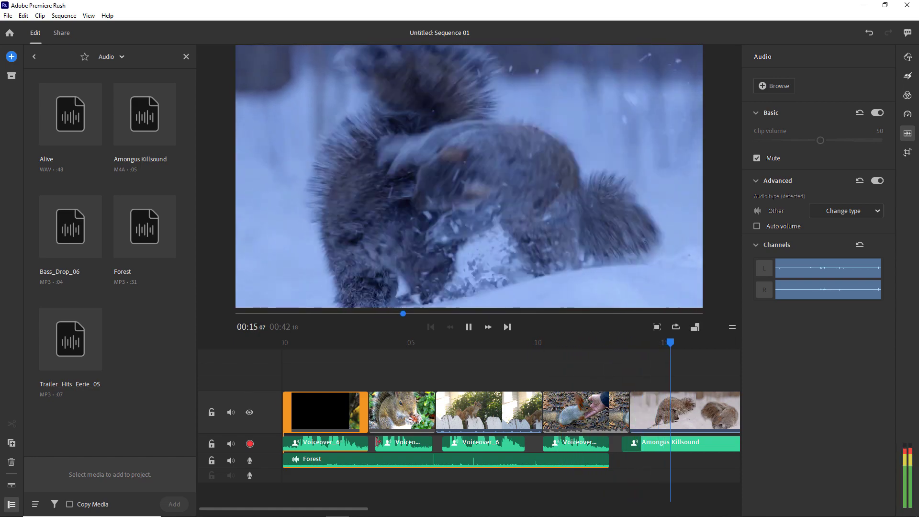
- Move Amongus Killsound down to its own audio track, starting earlier in the sequence
click(644, 445)
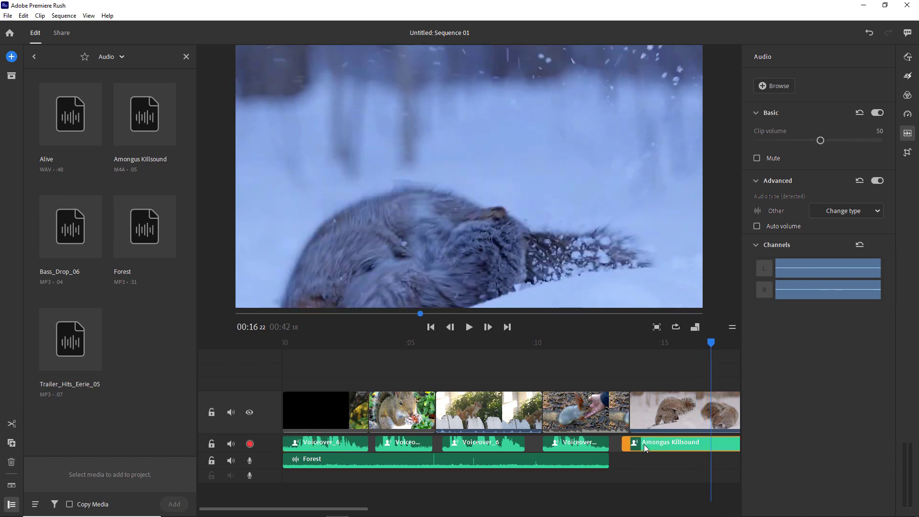
drag(645, 447, 599, 475)
click(622, 404)
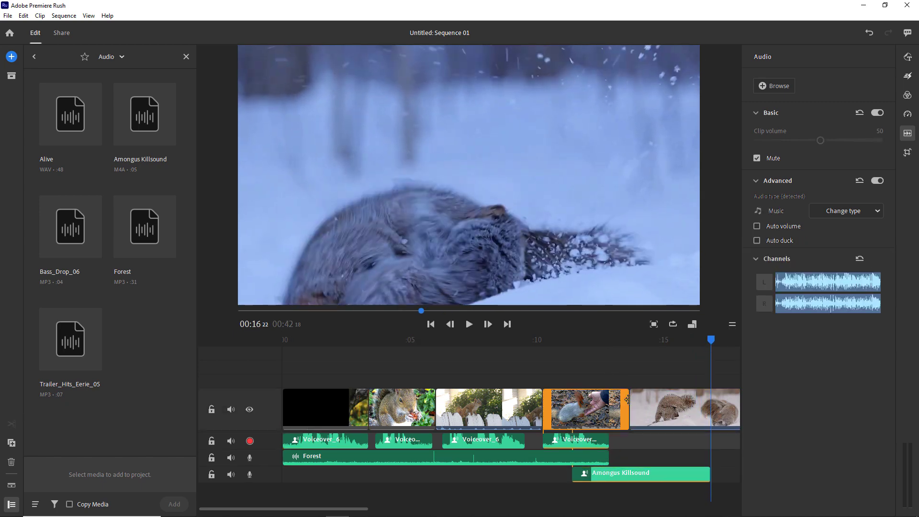
- Shorten the end of the hand-feeding clip and preview the trimmed section around 12 seconds
drag(627, 399, 615, 402)
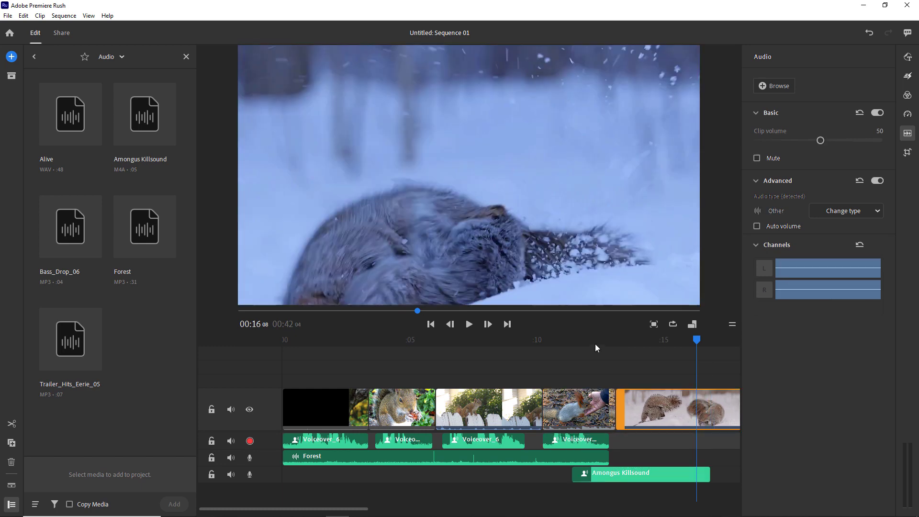
drag(621, 343, 605, 348)
key(space)
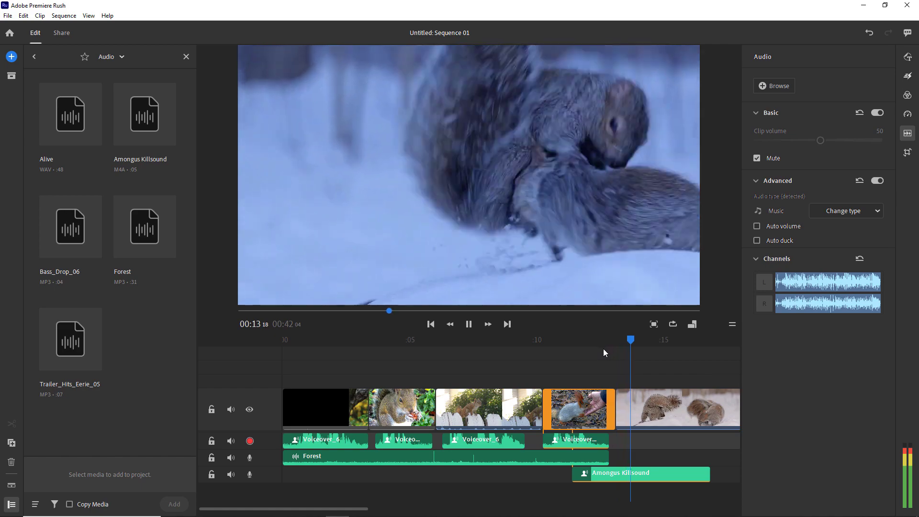
click(719, 410)
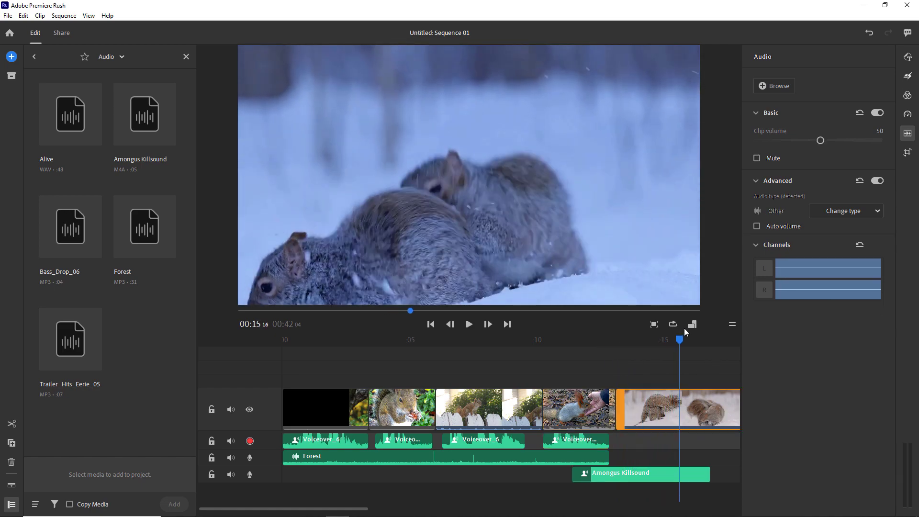
mouse_move(682, 340)
mouse_down()
mouse_move(697, 343)
mouse_move(679, 340)
mouse_up()
- Split the snowy clip at about 15 seconds and delete its leftover tail
key(ctrl+k)
click(700, 406)
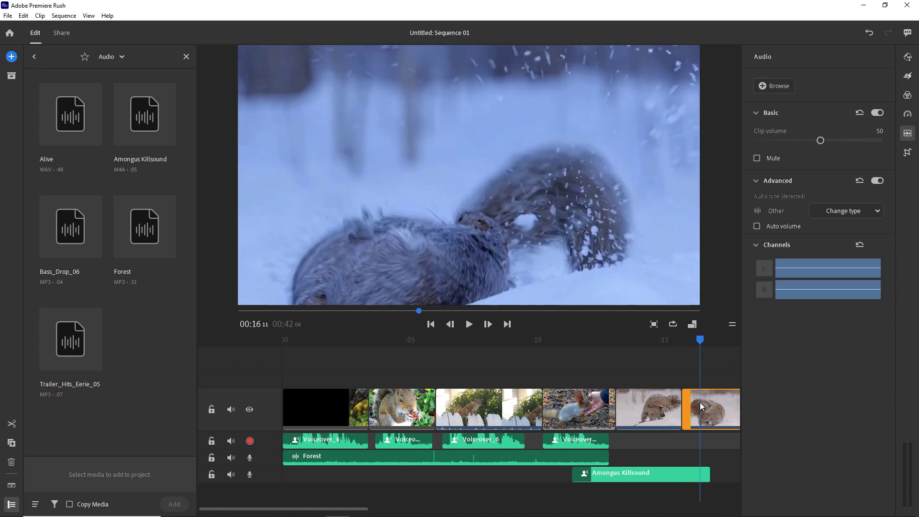
key(Delete)
- Add a Dissolve transition to the end of the last clip and preview the ending
click(908, 95)
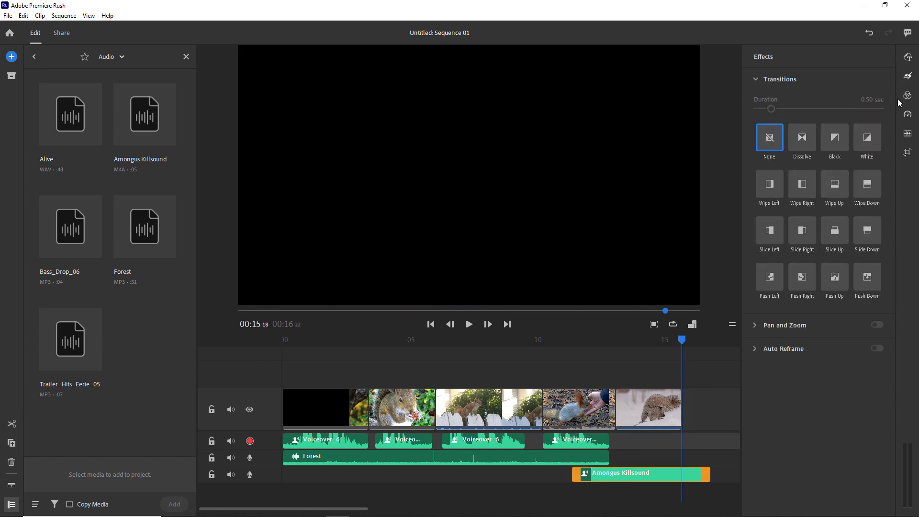
drag(803, 139, 677, 408)
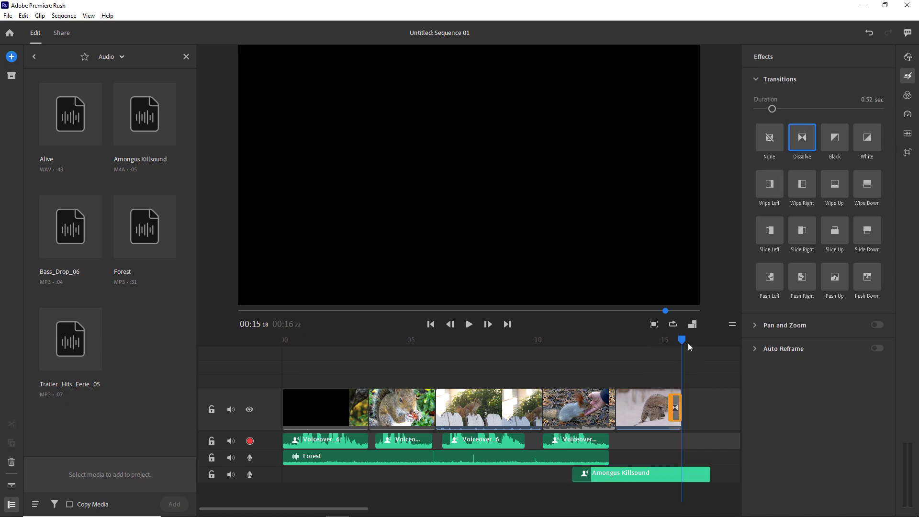
drag(689, 342, 575, 416)
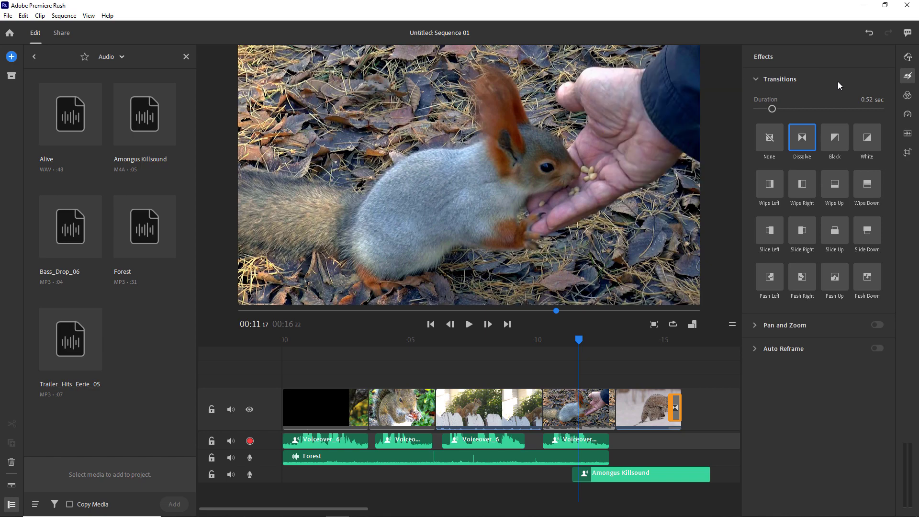
click(908, 57)
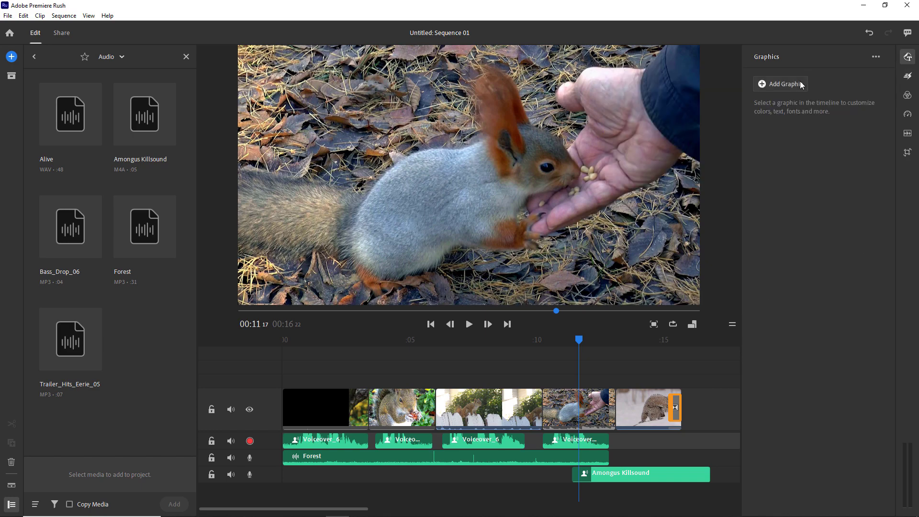
- Place a Titles template graphic over the last clip on the timeline
click(798, 85)
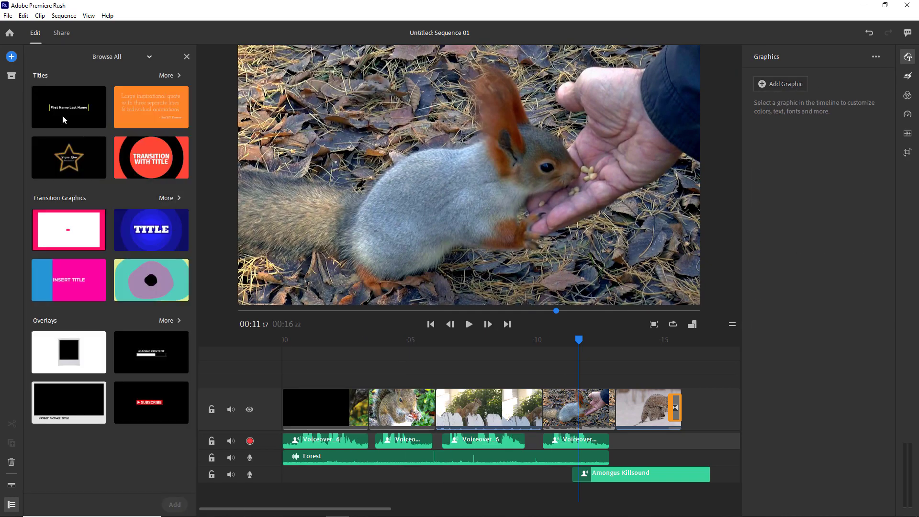
drag(70, 106, 617, 381)
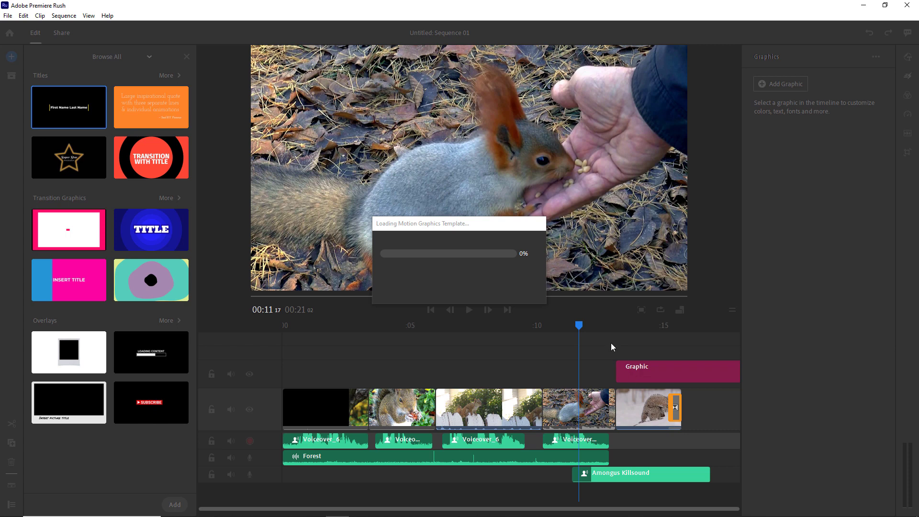
drag(586, 327, 661, 341)
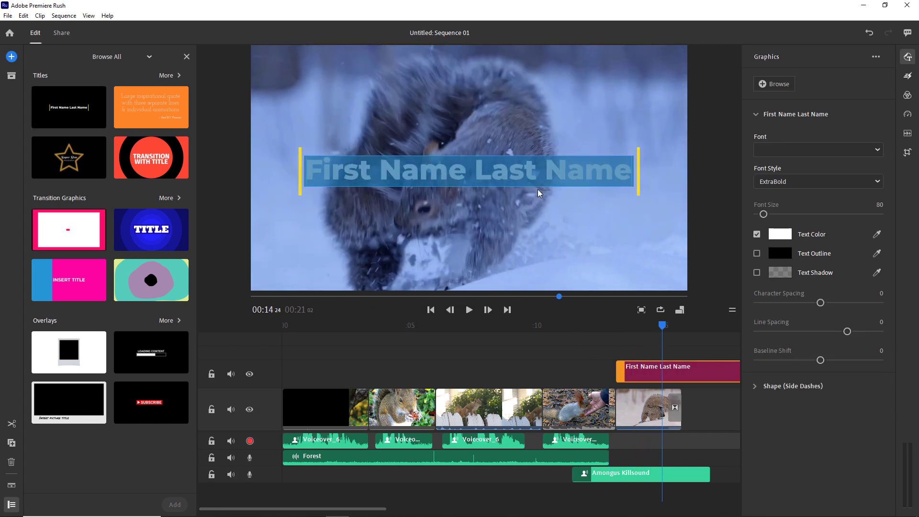
- Replace the placeholder title text with 'Squrrels Are Not Friends' and play the ending to check it
double_click(517, 171)
drag(633, 172, 318, 156)
text(Suer)
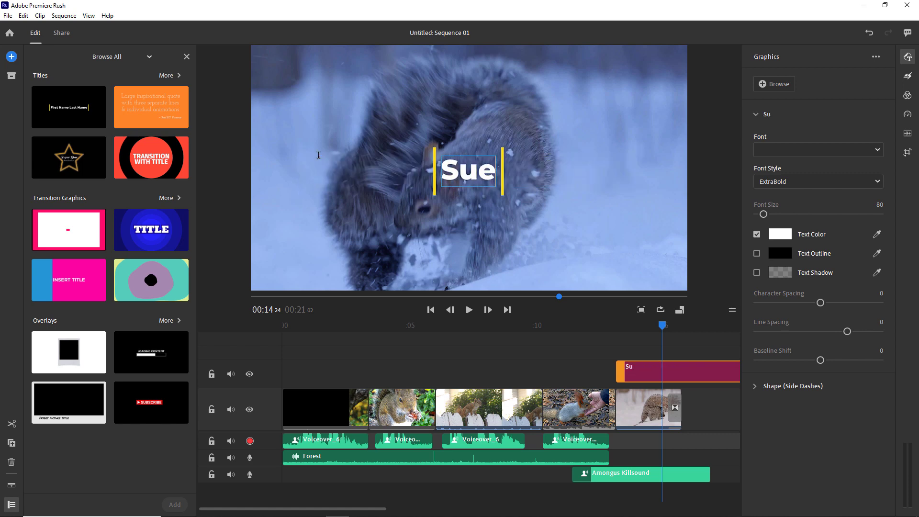
key(BackSpace)
key(BackSpace)
key(BackSpace)
text(qurr)
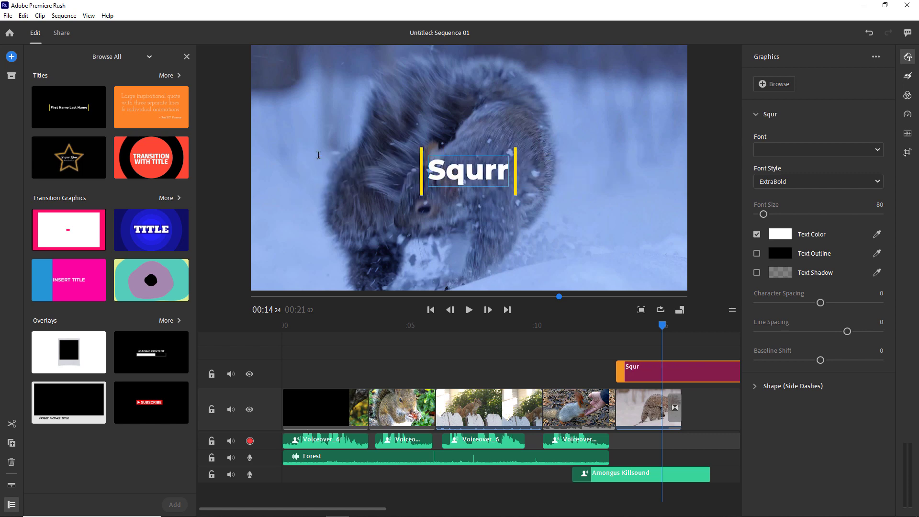
text(els Arenn)
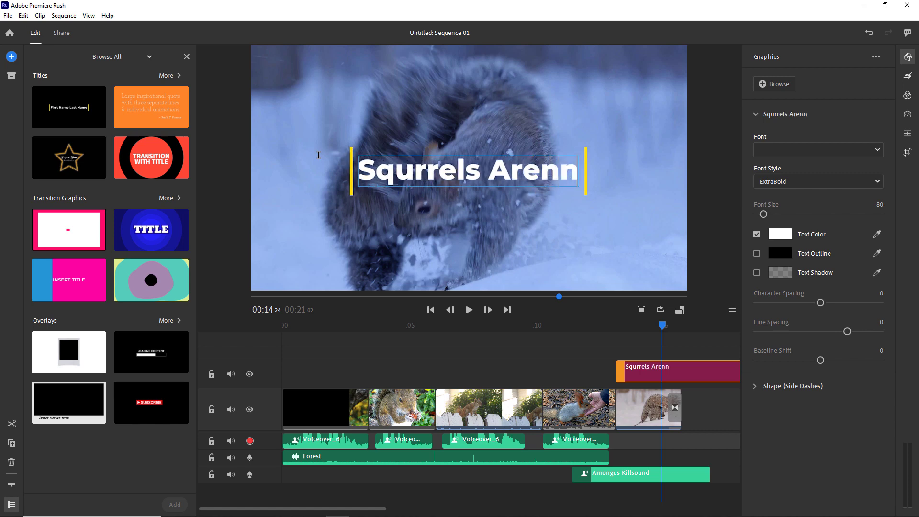
key(BackSpace)
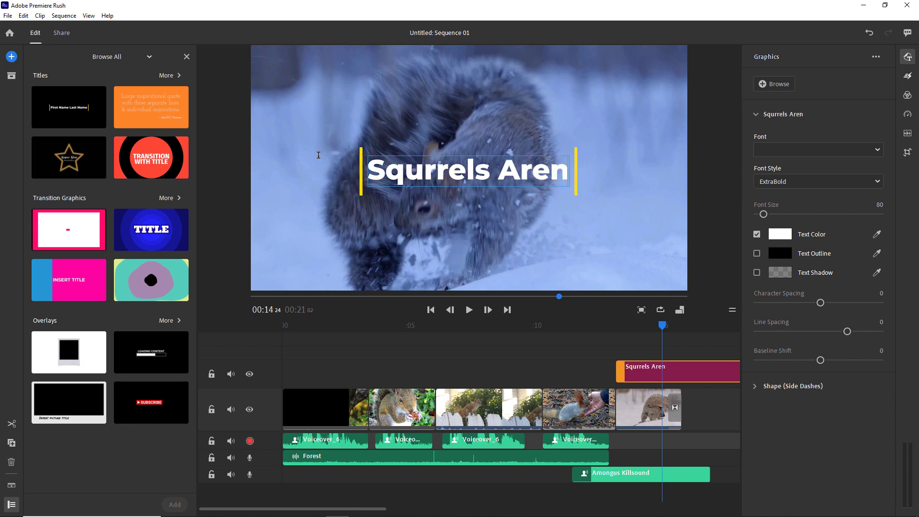
text(n)
key(BackSpace)
key(BackSpace)
text(No)
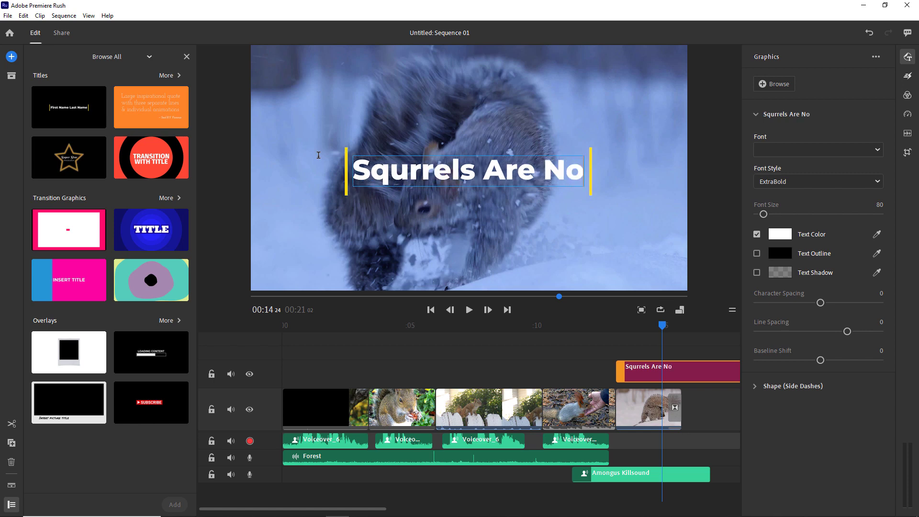
text(t Friends)
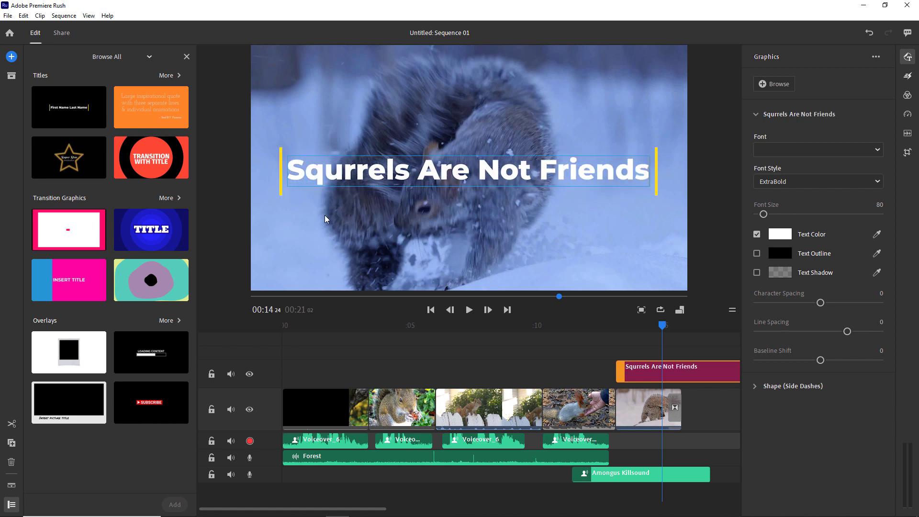
click(575, 330)
key(space)
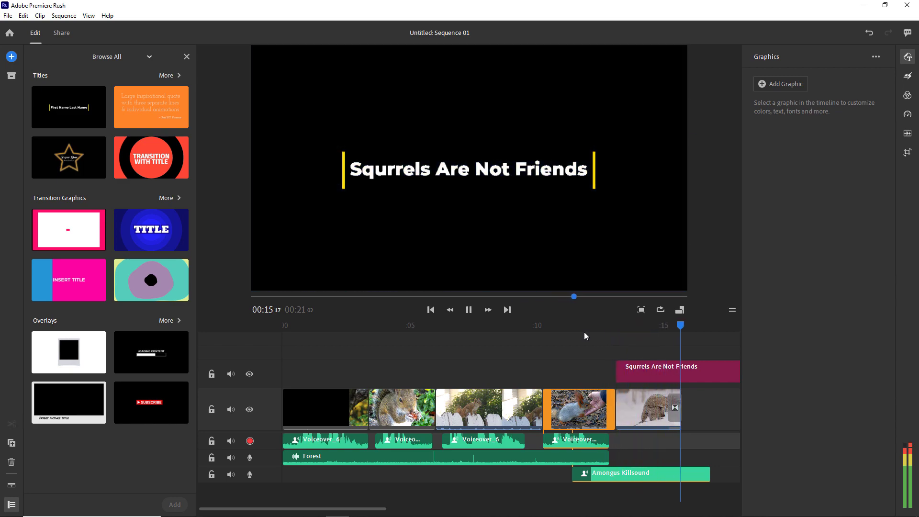
click(701, 371)
- Fix the title's spelling to 'Squirrels' and trim the title to end with the last clip
click(388, 170)
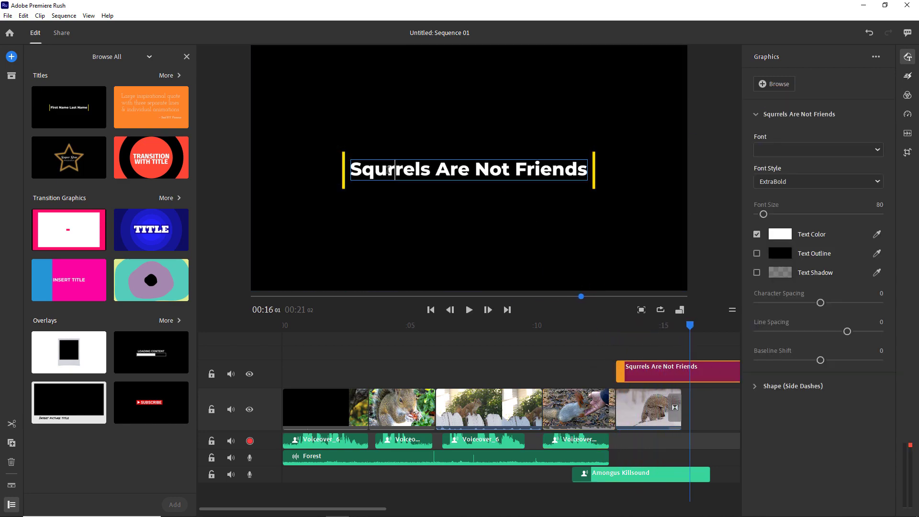
key(Left)
text(i)
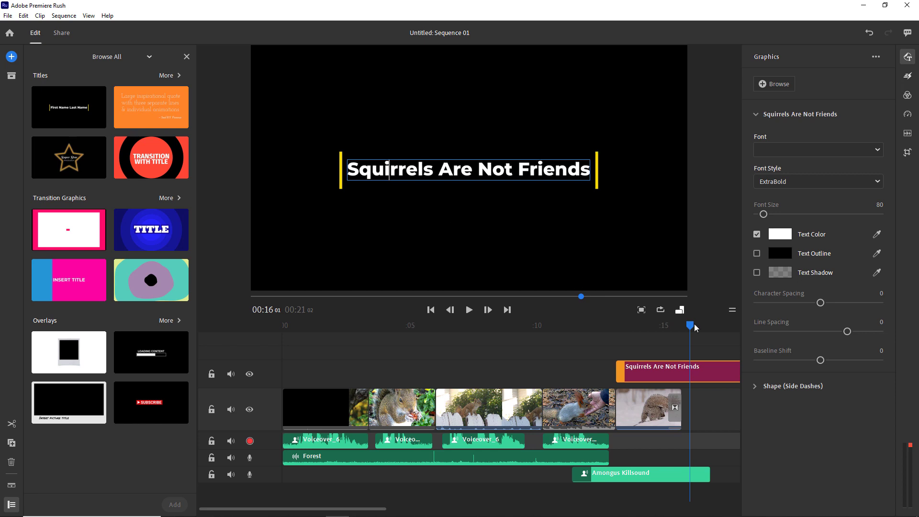
drag(690, 326, 693, 329)
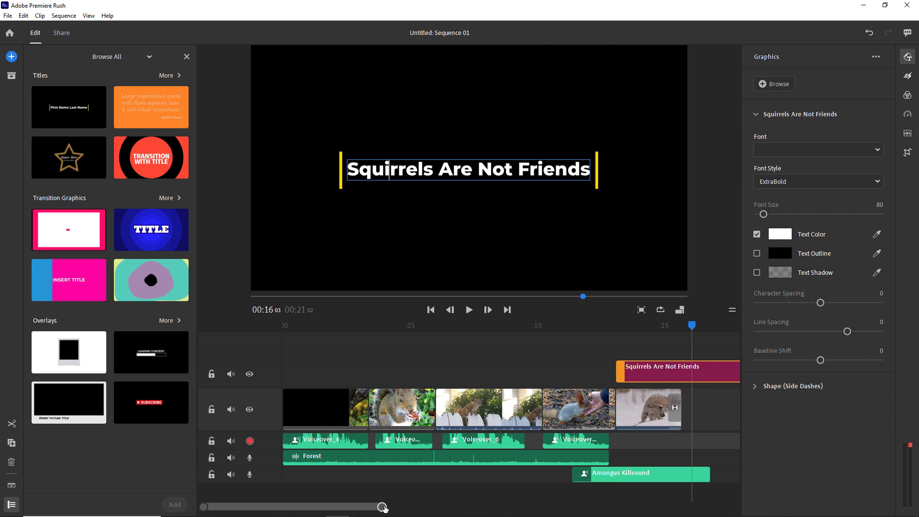
drag(386, 509, 478, 508)
drag(578, 366, 509, 367)
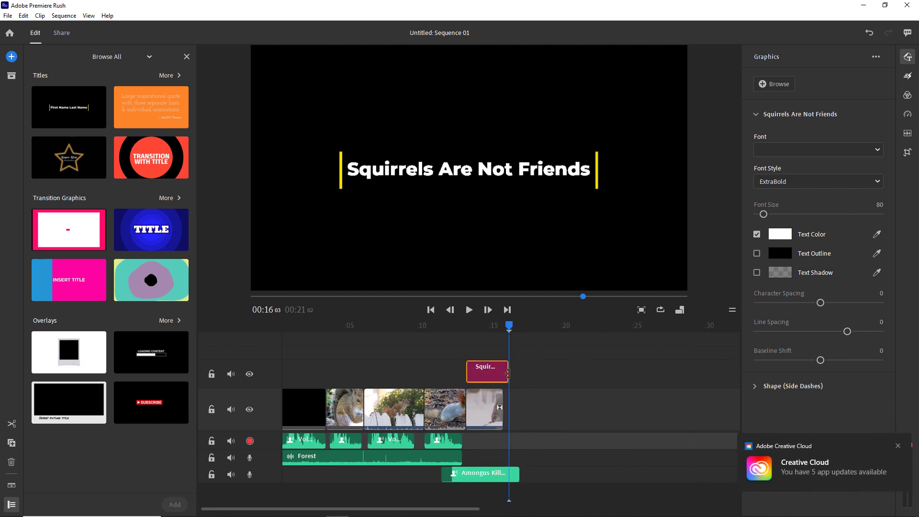
- Add a Dissolve transition to the title's end and play the whole sequence to review
click(908, 76)
mouse_move(802, 146)
mouse_down()
mouse_move(567, 372)
mouse_move(514, 395)
mouse_move(508, 381)
mouse_up()
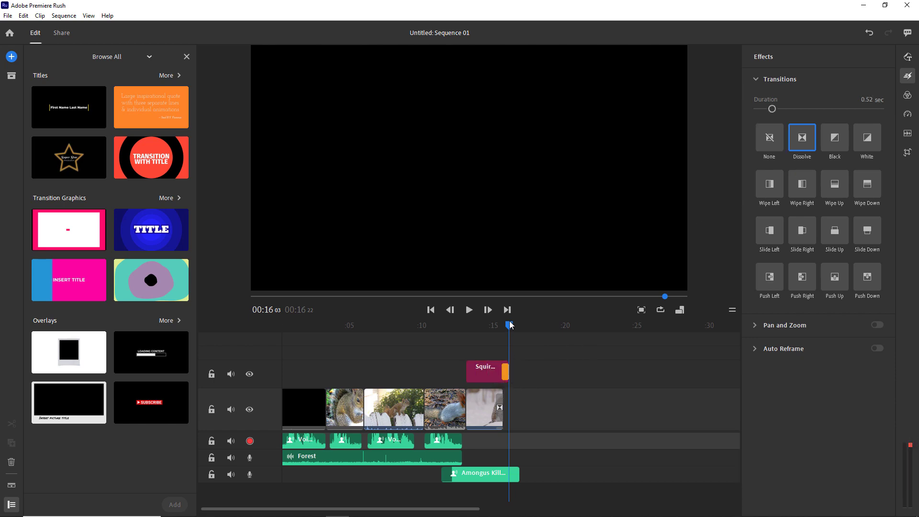
mouse_move(431, 345)
mouse_down()
mouse_move(483, 345)
mouse_move(254, 355)
mouse_up()
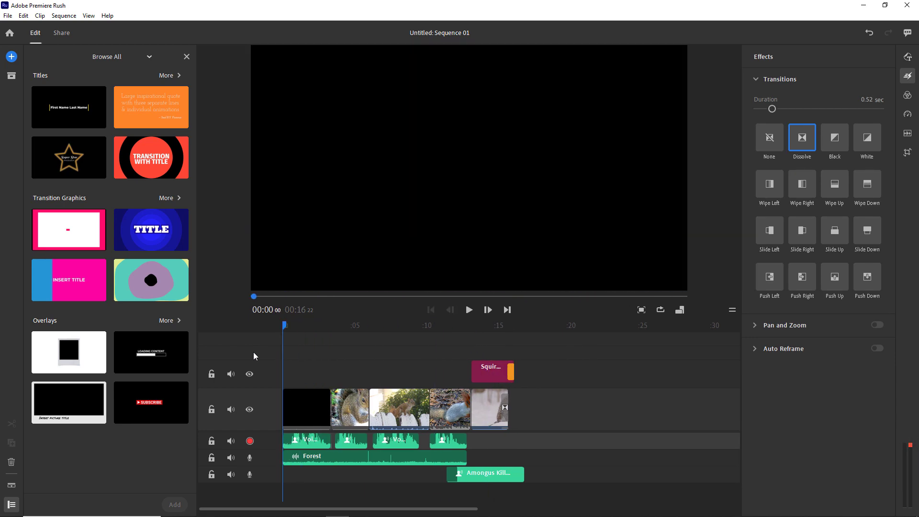
key(space)
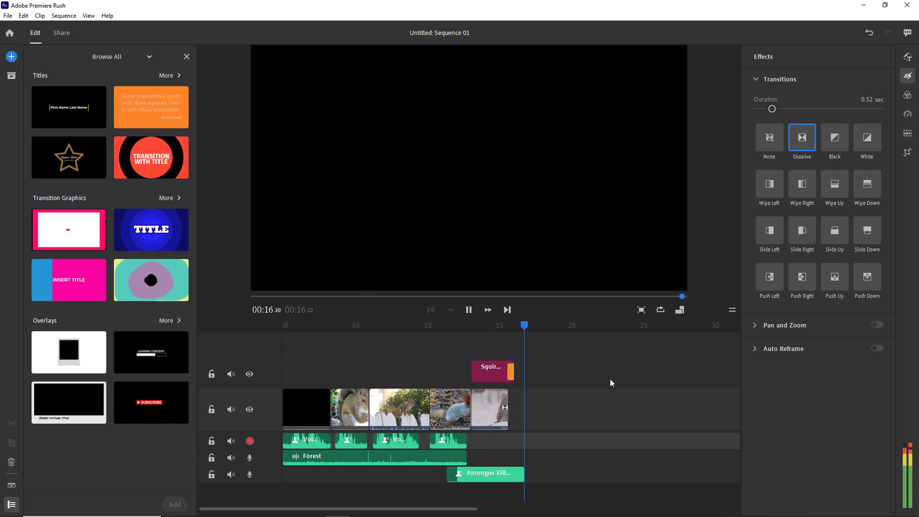
drag(520, 333, 458, 354)
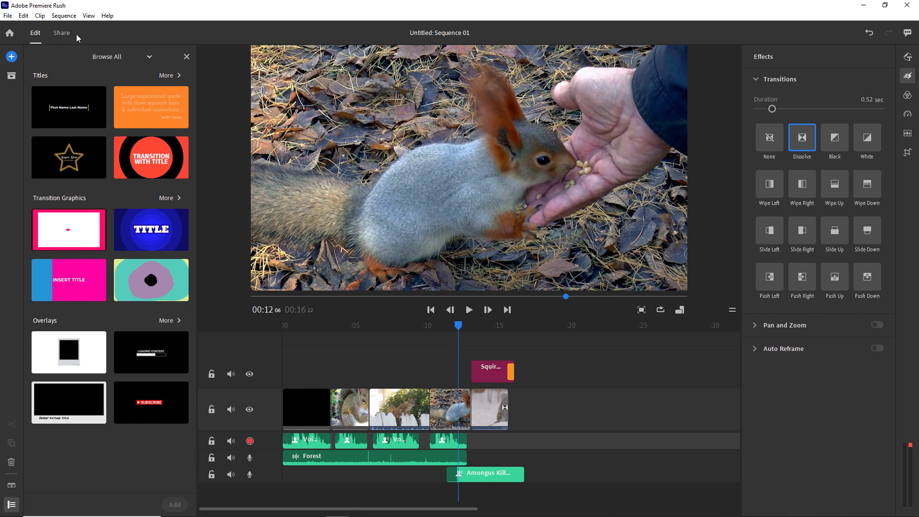
click(62, 34)
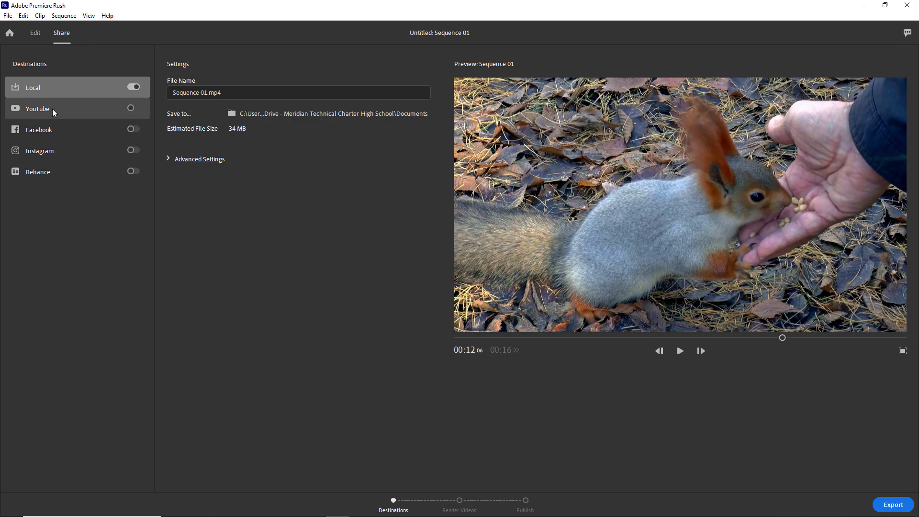
- Enable YouTube as a second export destination, return to Local, and expand Advanced Settings
click(132, 109)
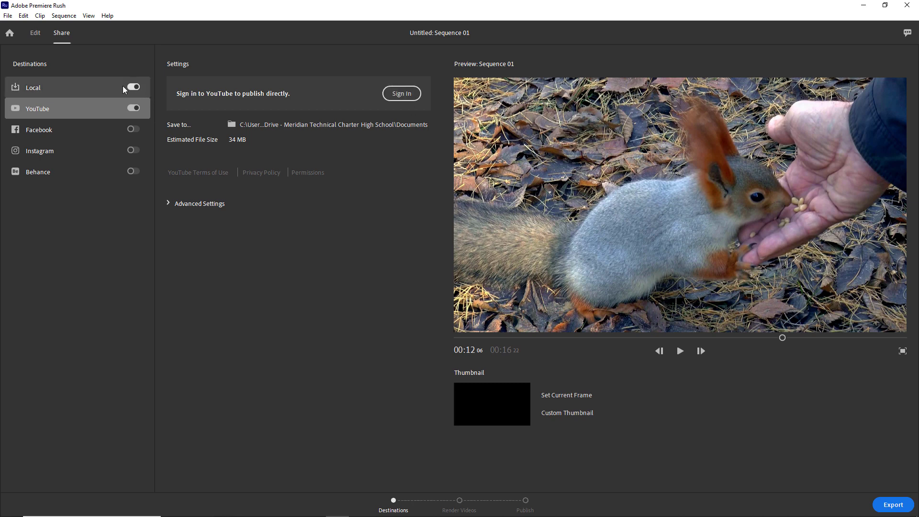
click(78, 87)
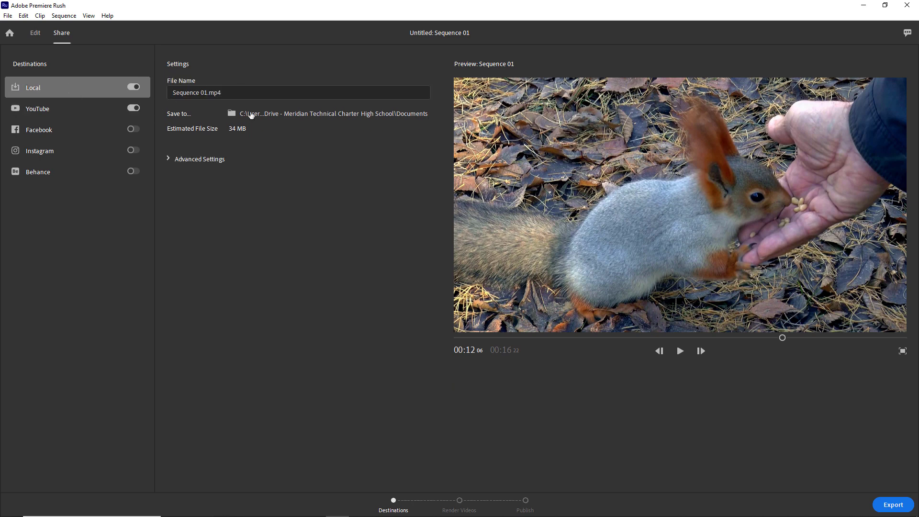
click(171, 159)
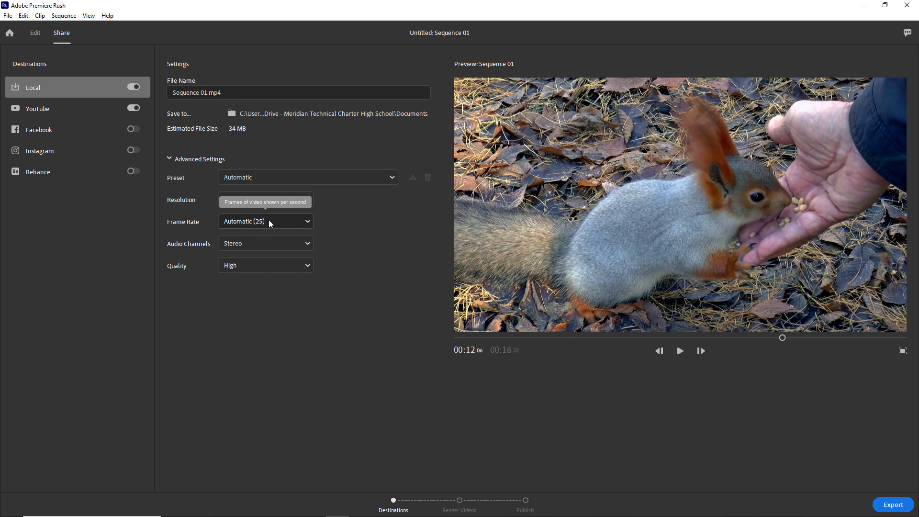
- Check the Frame Rate choices, leaving Automatic (25), then bring up the export folder chooser
click(306, 222)
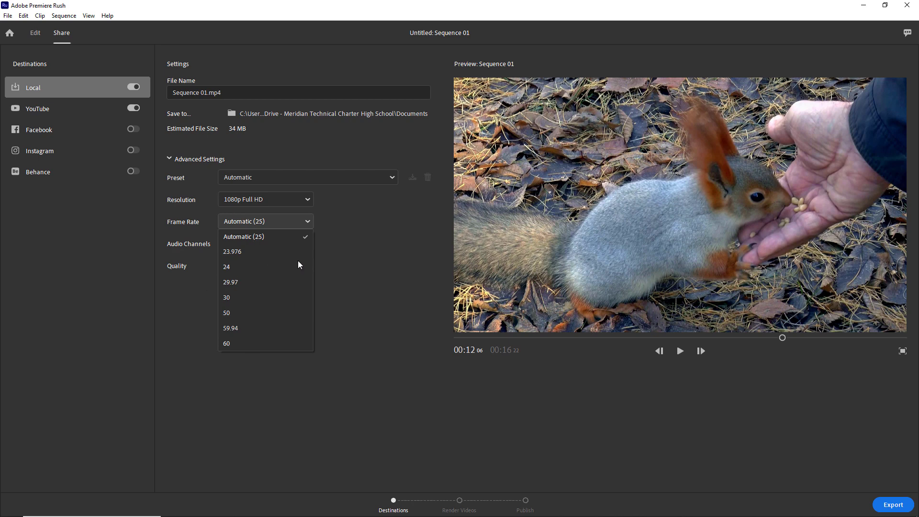
click(383, 252)
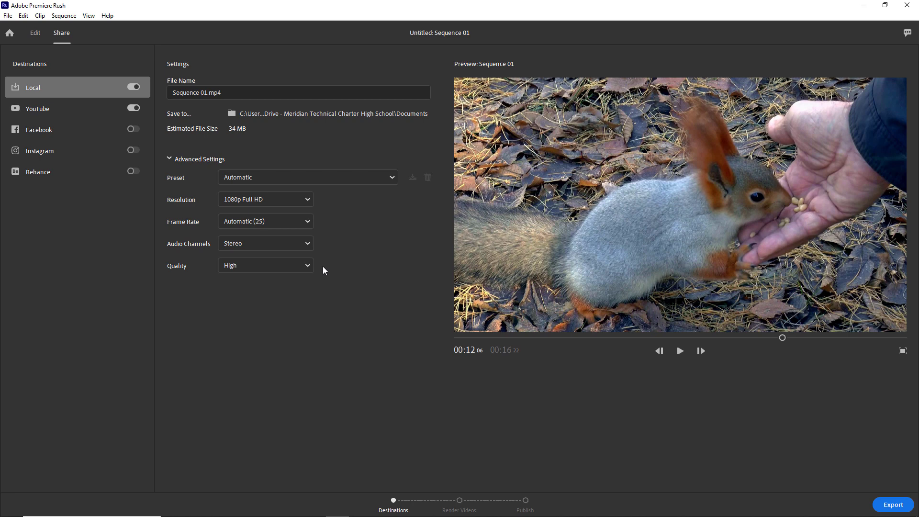
click(268, 221)
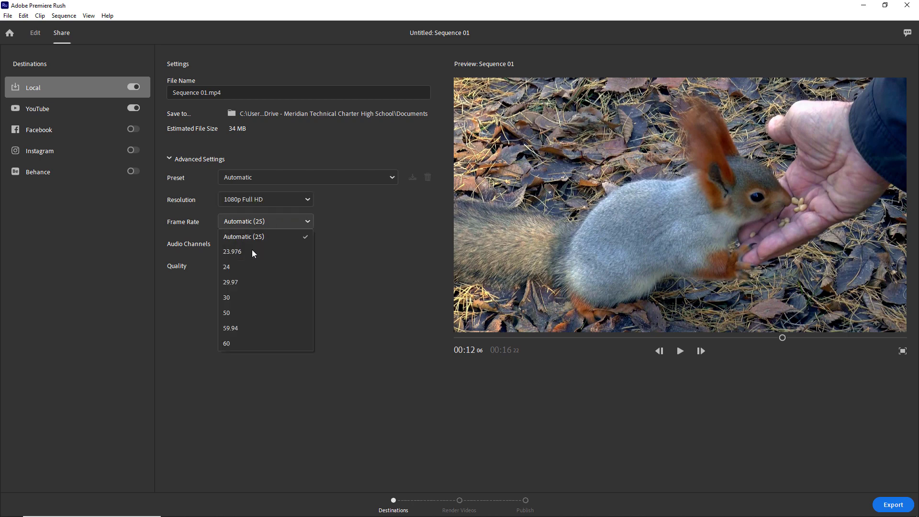
click(355, 220)
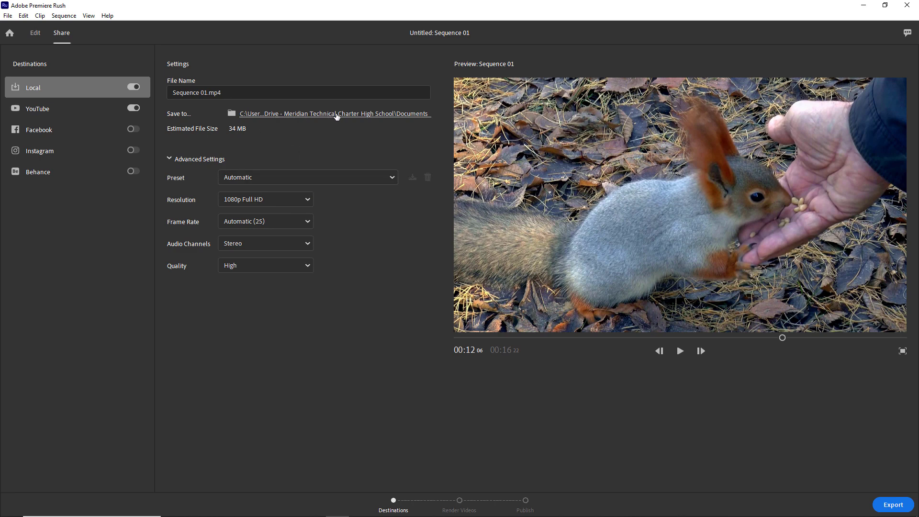
click(337, 115)
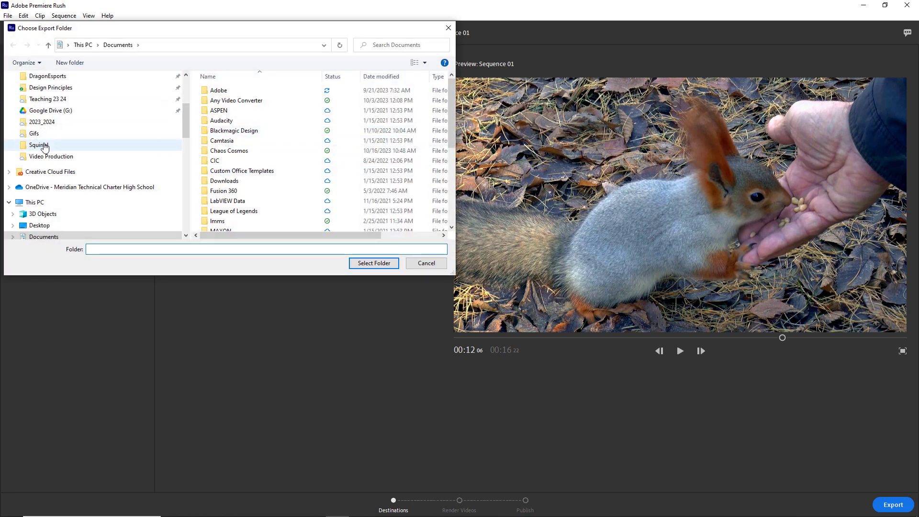
- Create a new Finals folder inside Squirrel and select it as the export folder
click(80, 146)
key(ctrl+shift+n)
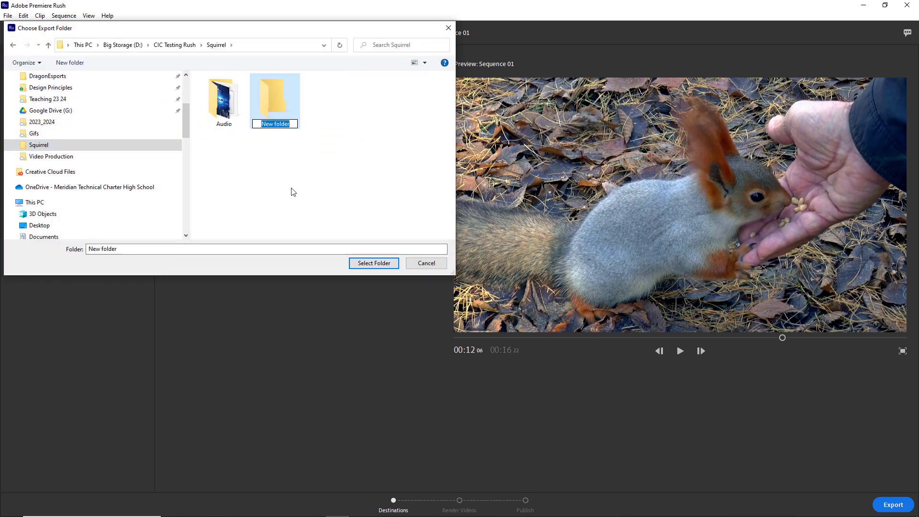
text(Finals)
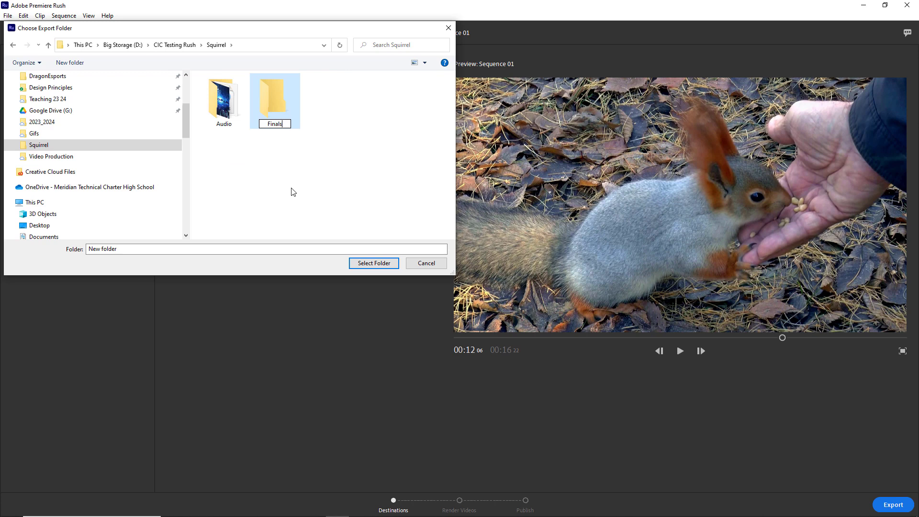
key(Return)
double_click(274, 108)
click(107, 250)
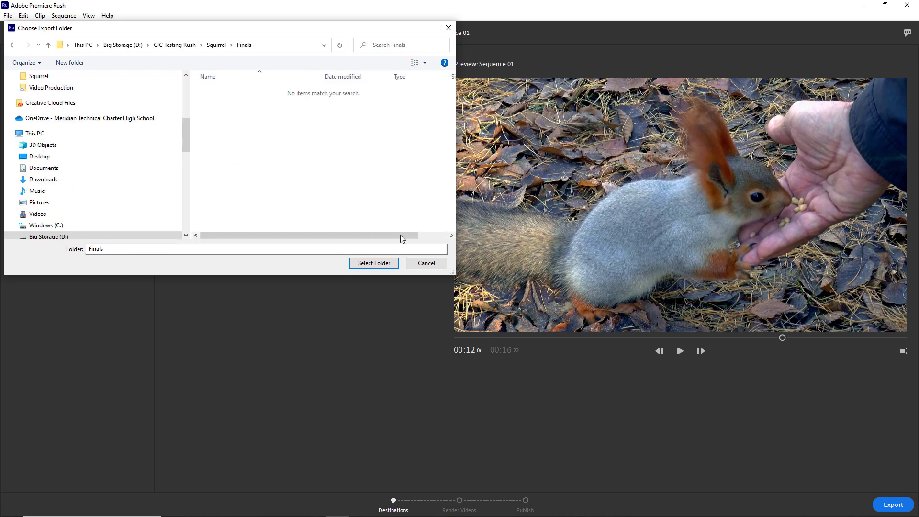
click(373, 263)
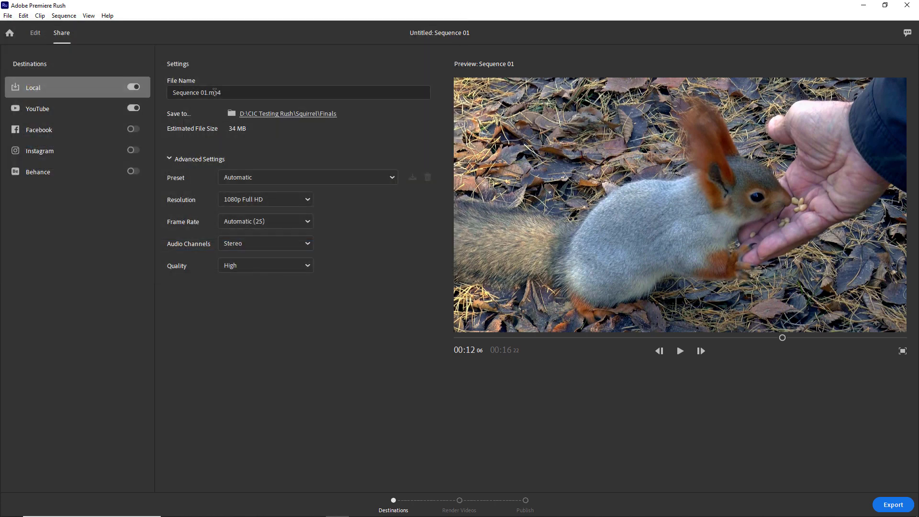
- Name the file 'Squirrels Are Evil', export it, then minimize Premiere Rush
click(235, 92)
text(S)
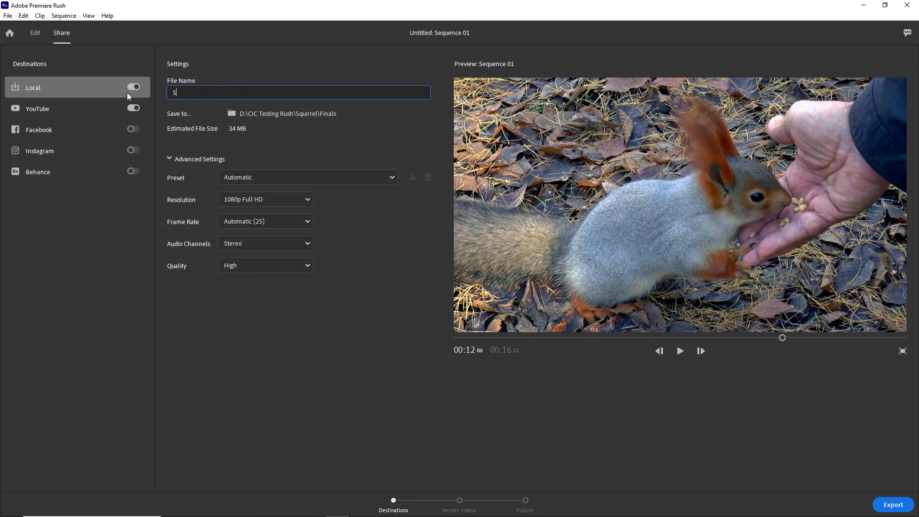
text(quirrels Are Evil)
click(893, 504)
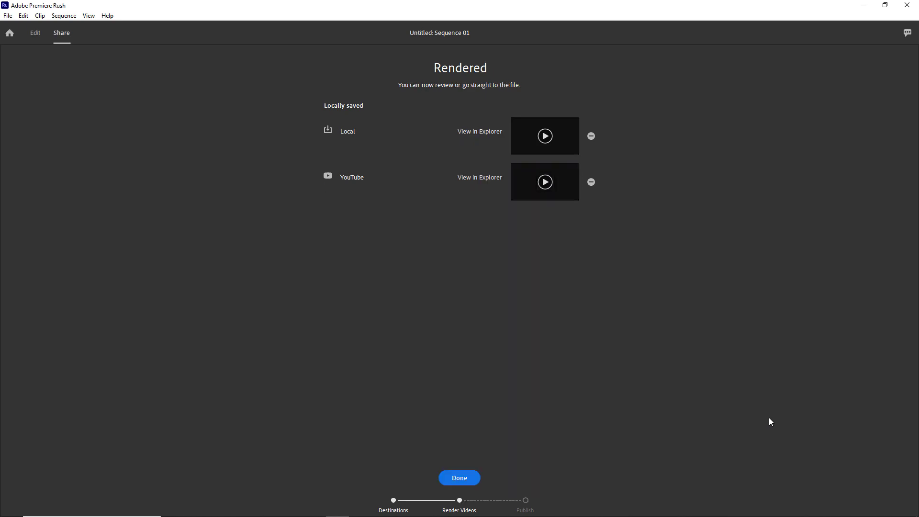
click(462, 476)
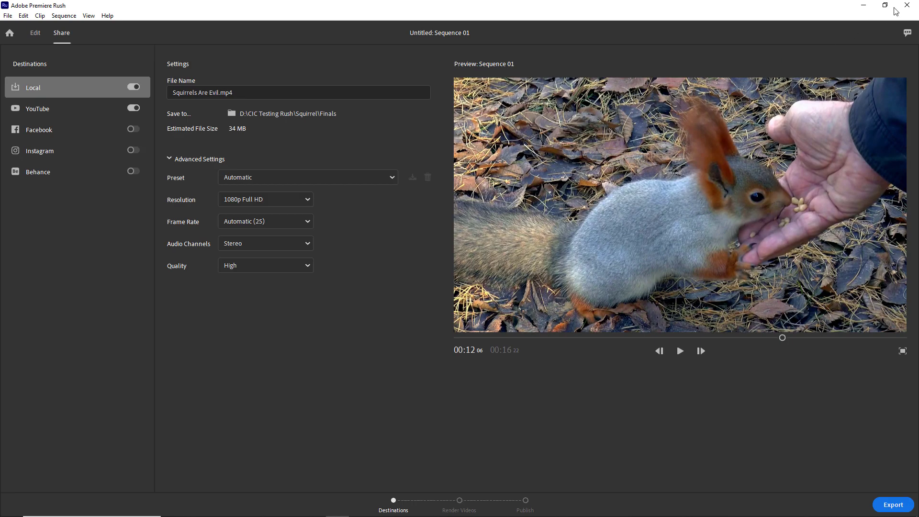
click(869, 5)
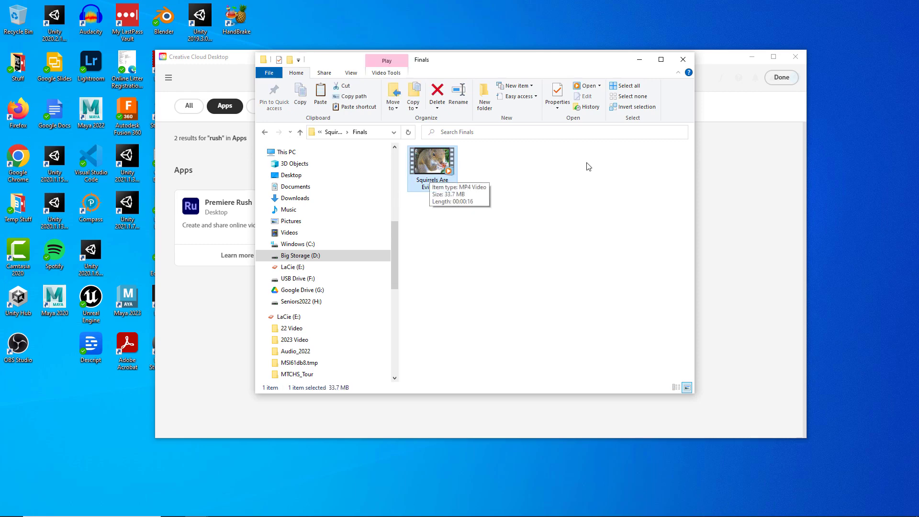
- Drag Squirrels Are Evil.mp4 from the Finals folder onto Google Drive's My Drive page
drag(432, 165, 199, 277)
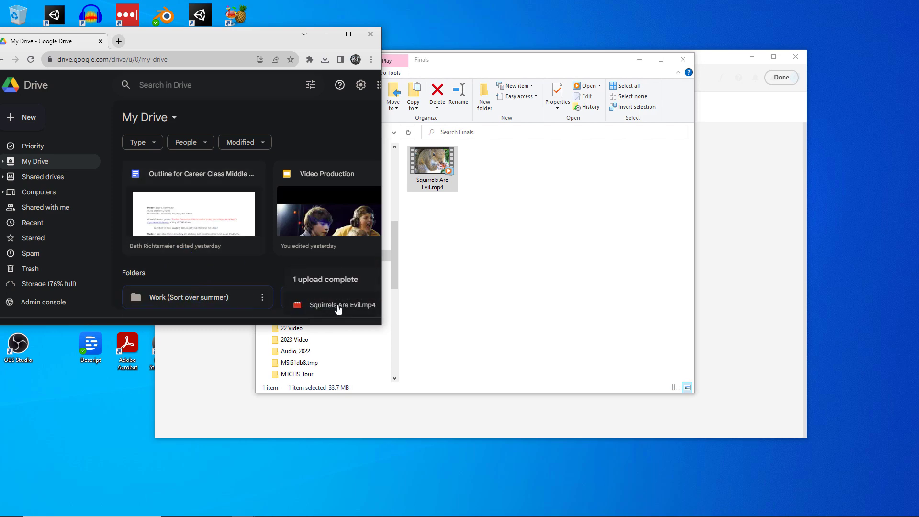
- Set Squirrels Are Evil.mp4's General access to 'Anyone with the link' as viewer and copy the link
click(338, 306)
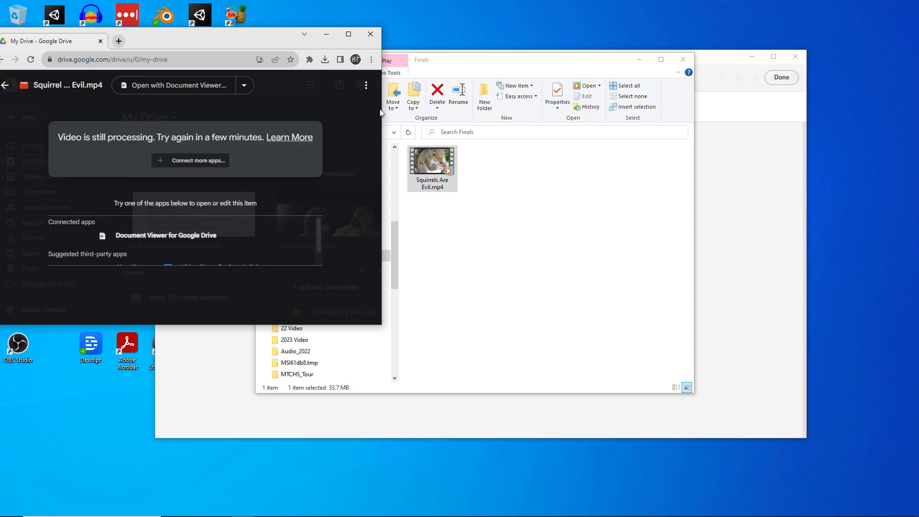
click(367, 86)
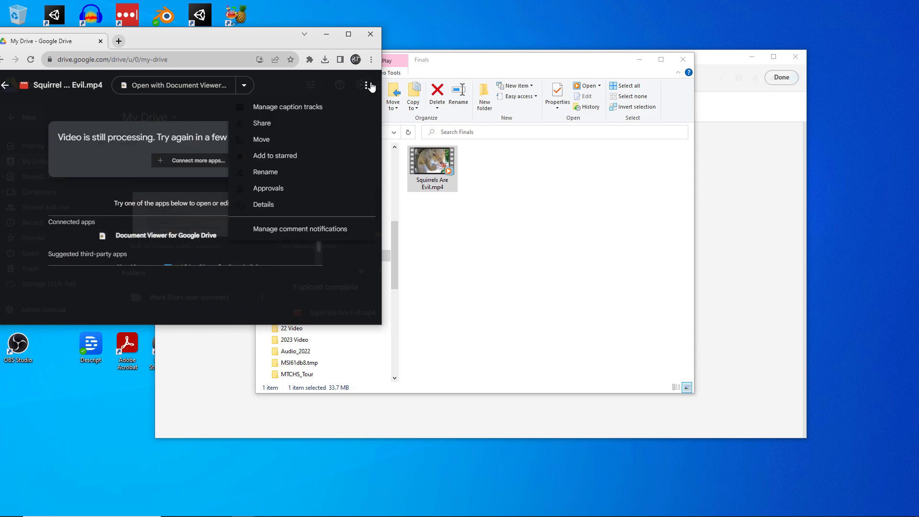
click(263, 123)
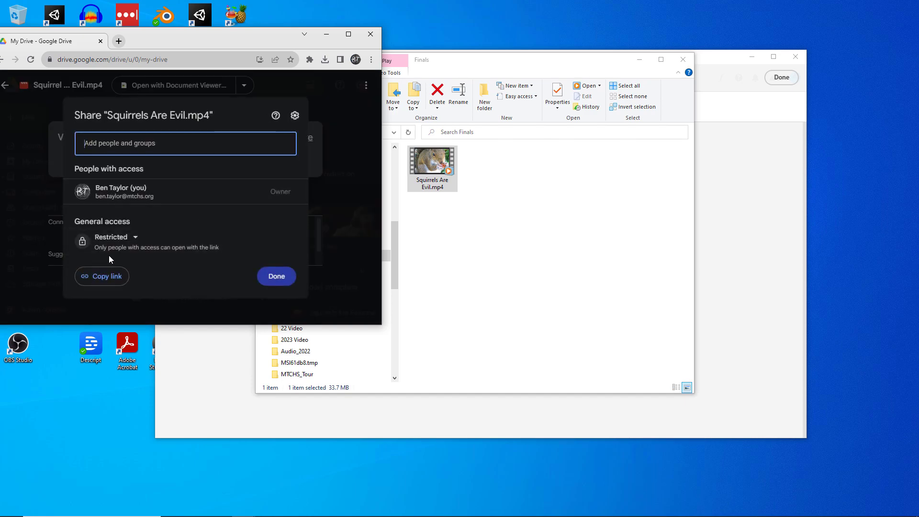
click(117, 239)
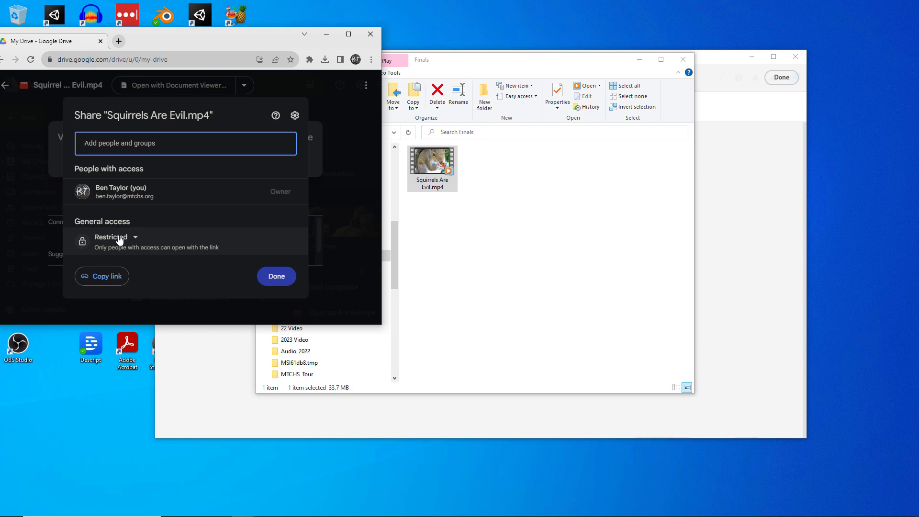
click(176, 216)
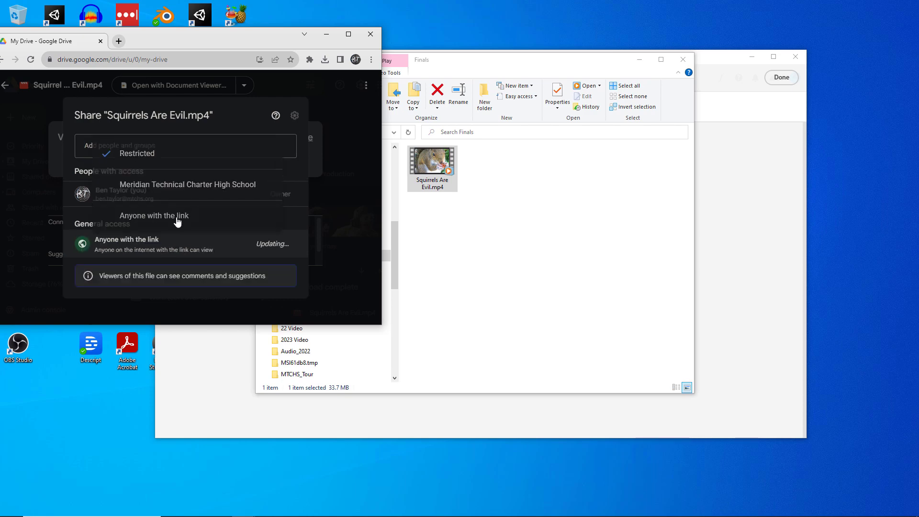
click(97, 293)
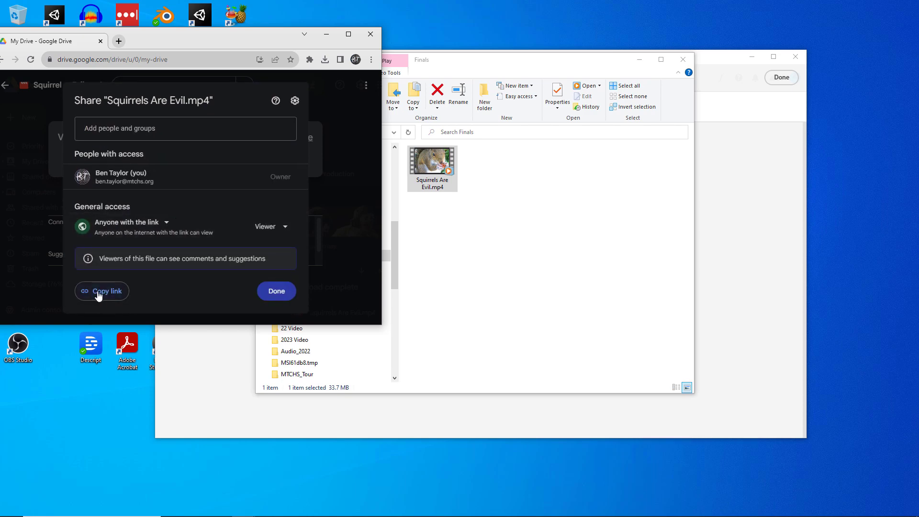